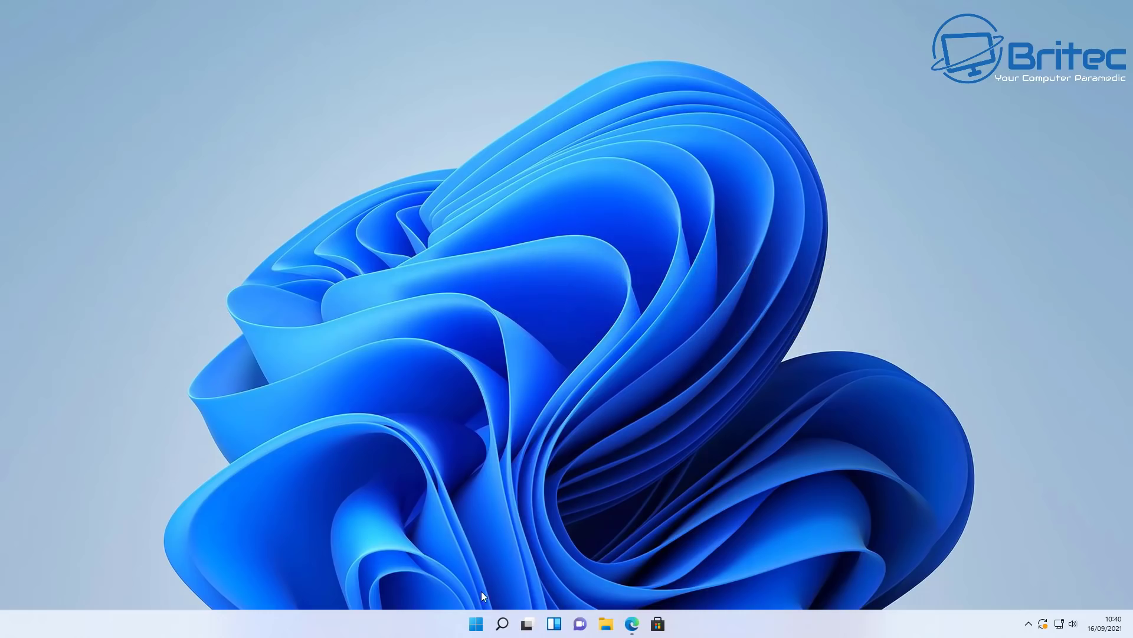
- Go from Start to Settings › Privacy & security › Windows Security
left_click(478, 629)
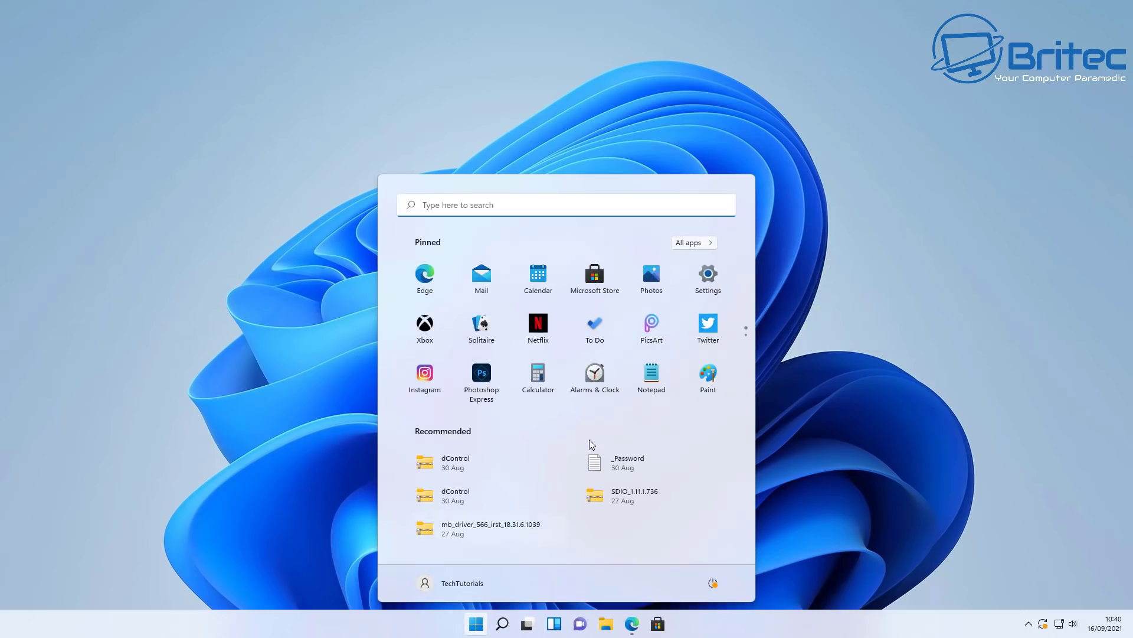
left_click(705, 275)
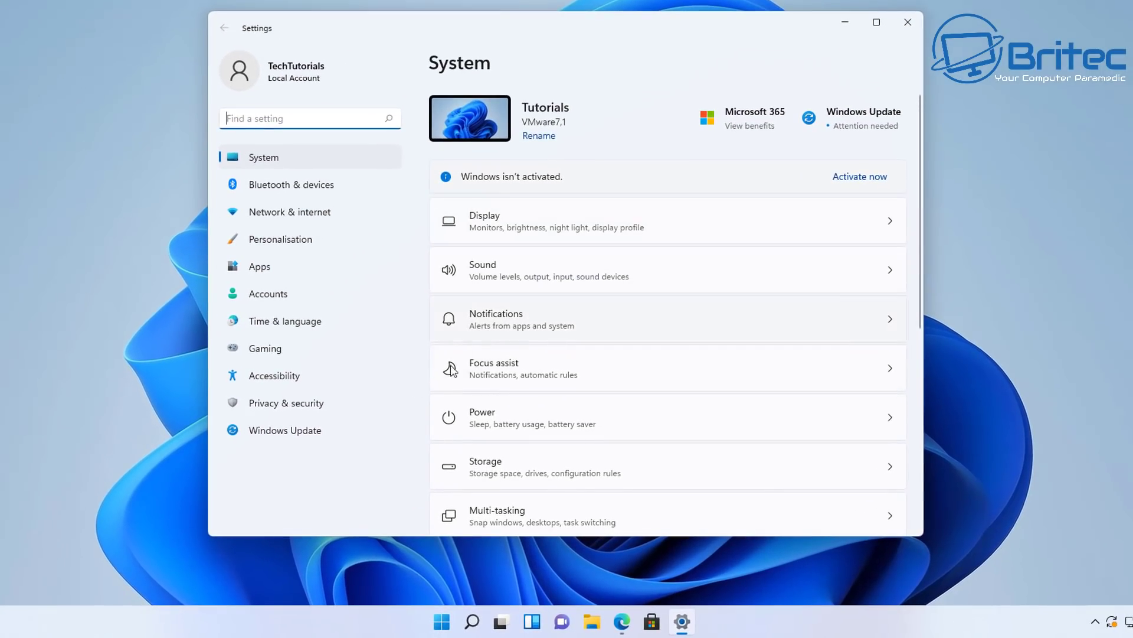
left_click(313, 415)
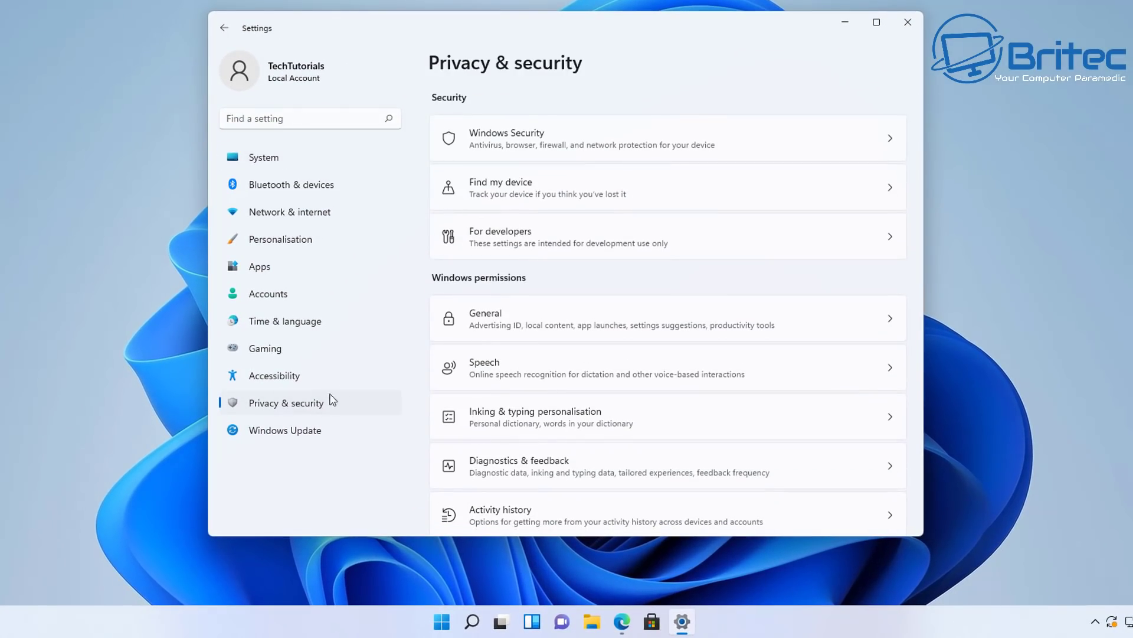
left_click(580, 158)
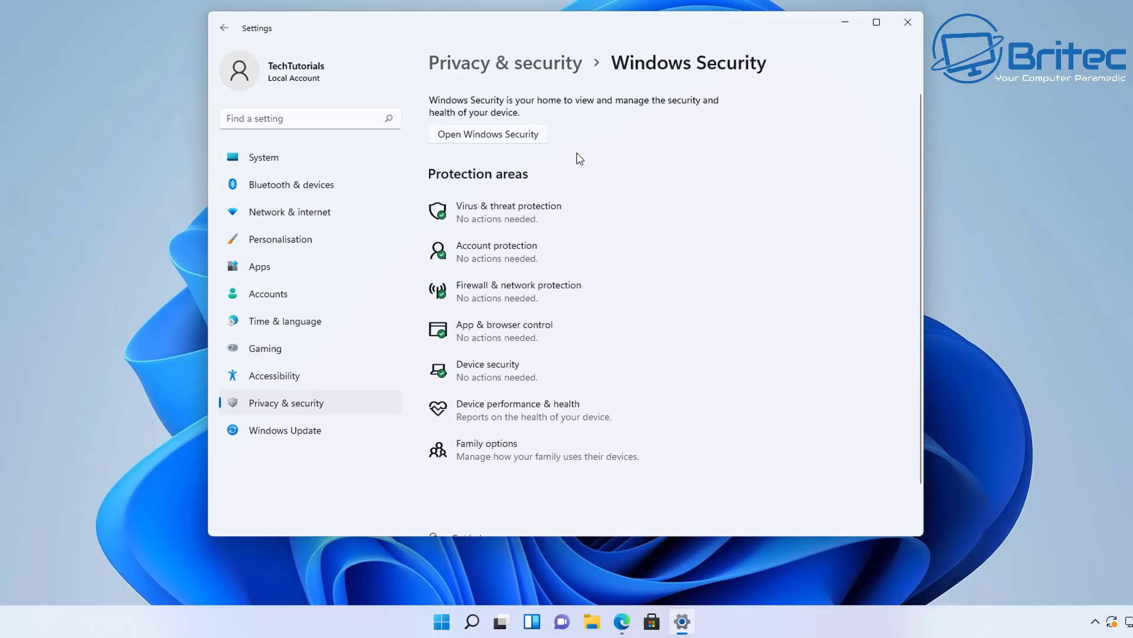
left_click(528, 136)
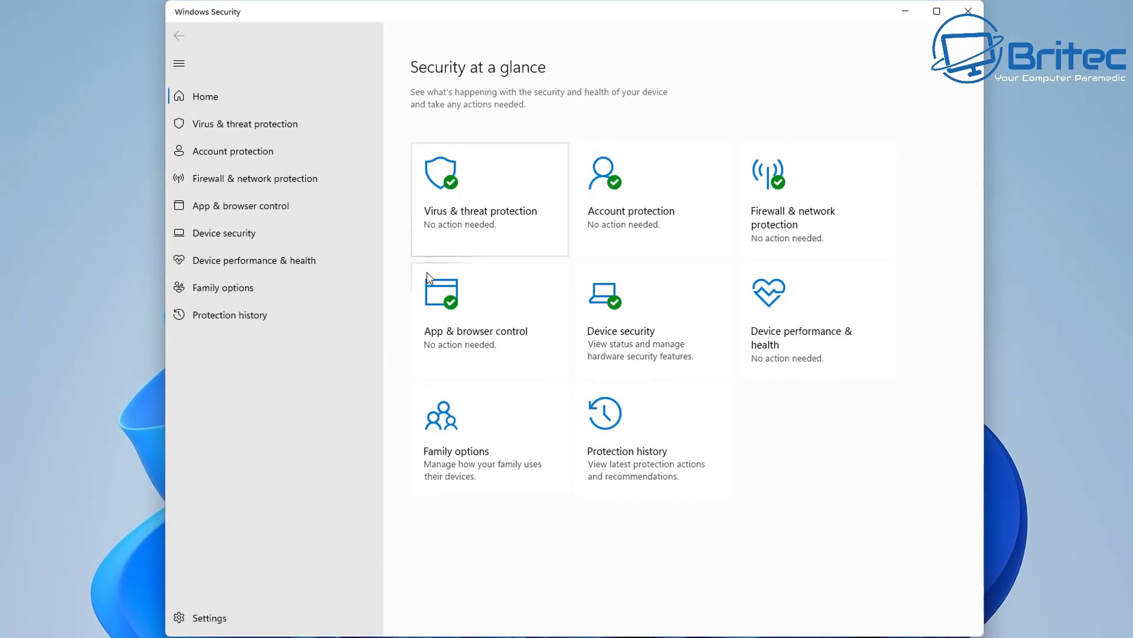
left_click(462, 348)
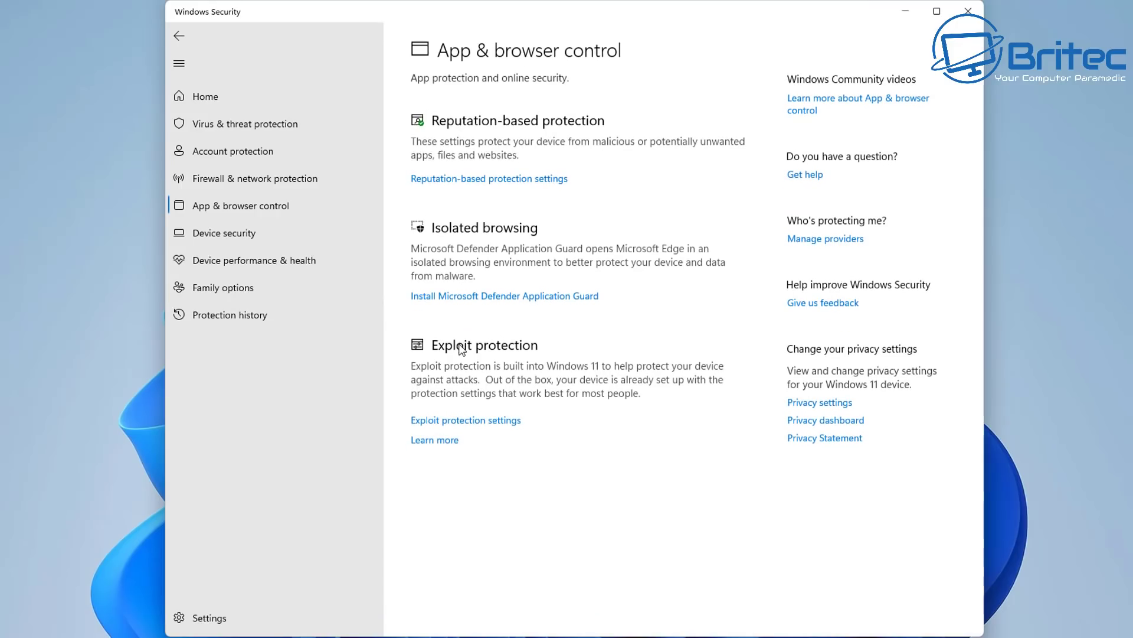
left_click(494, 184)
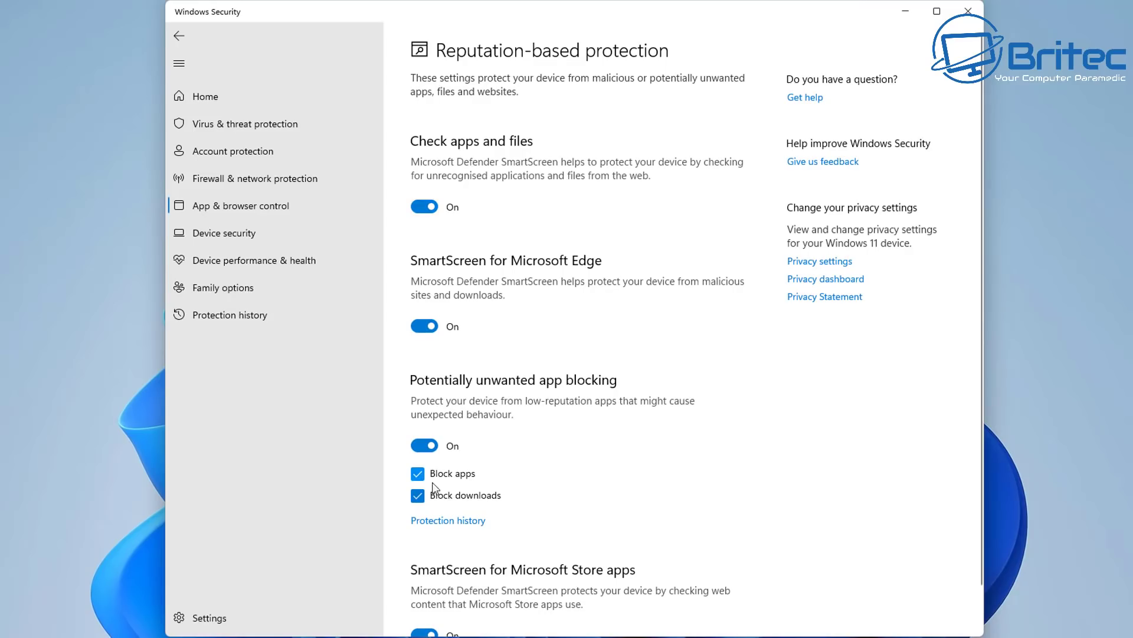
scroll(444, 516, "down", 1)
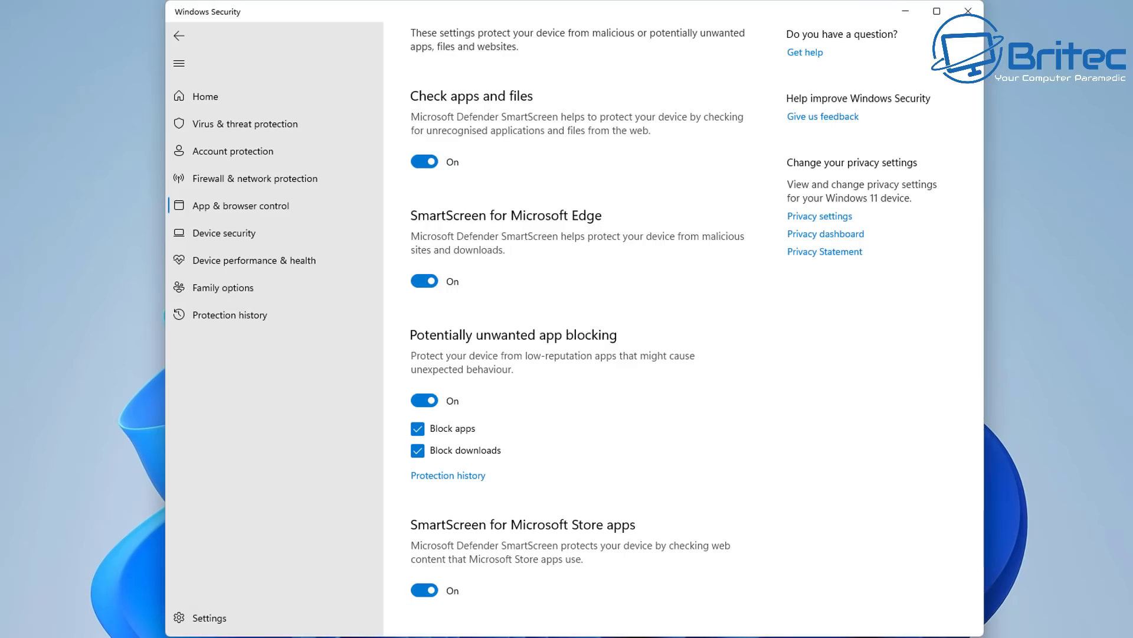
- Close Windows Security and Settings, then search the web for bittorrent in Microsoft Edge
left_click(973, 14)
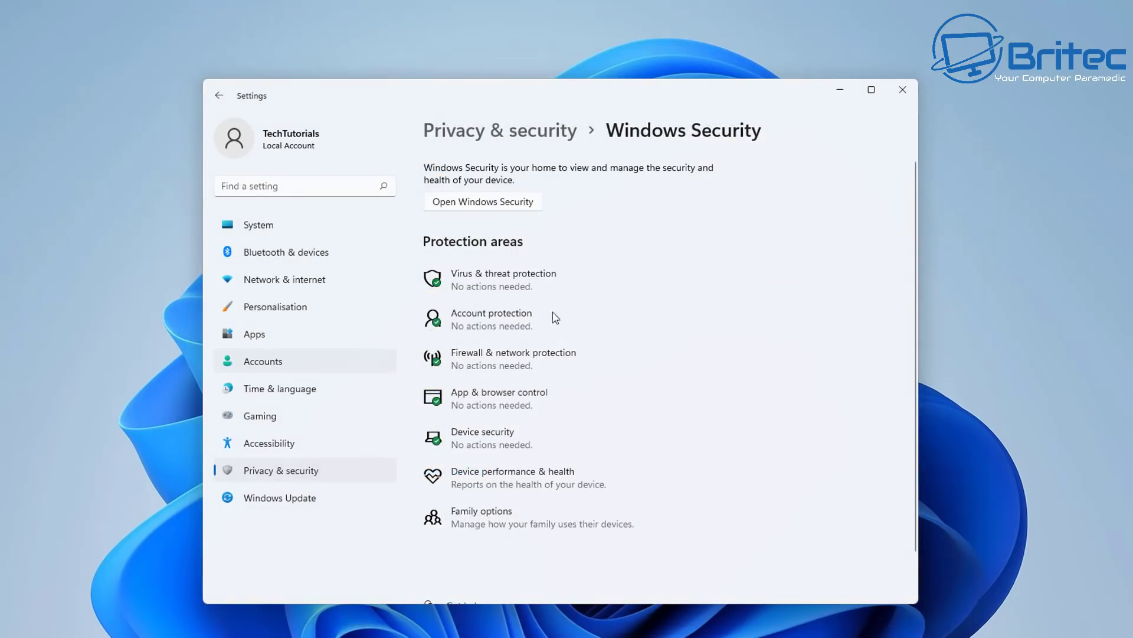
left_click(903, 89)
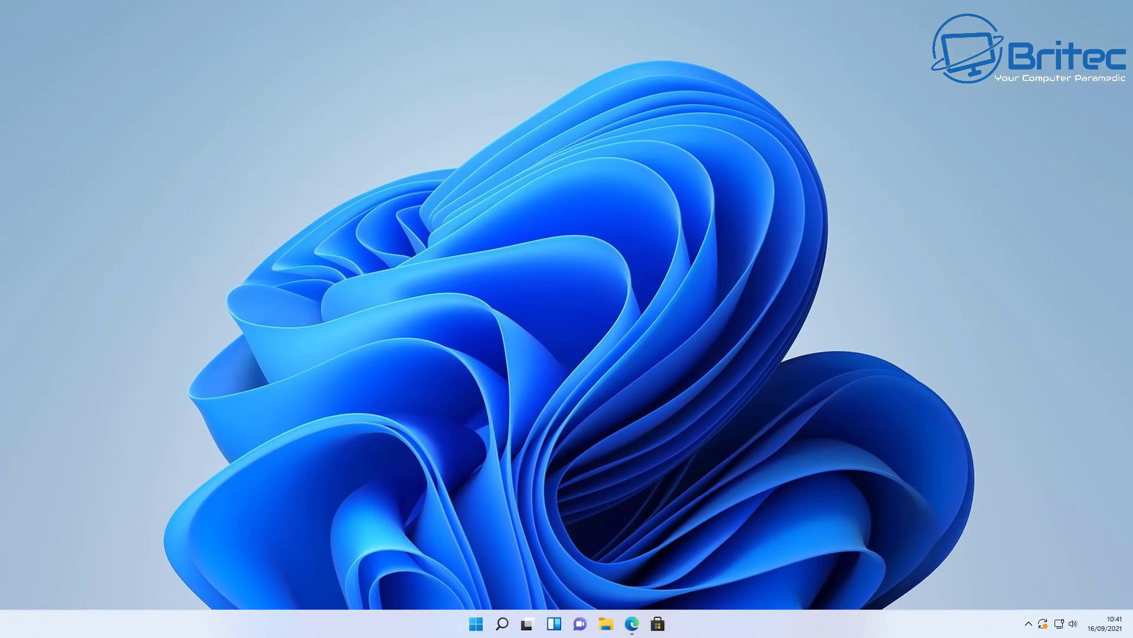
left_click(632, 623)
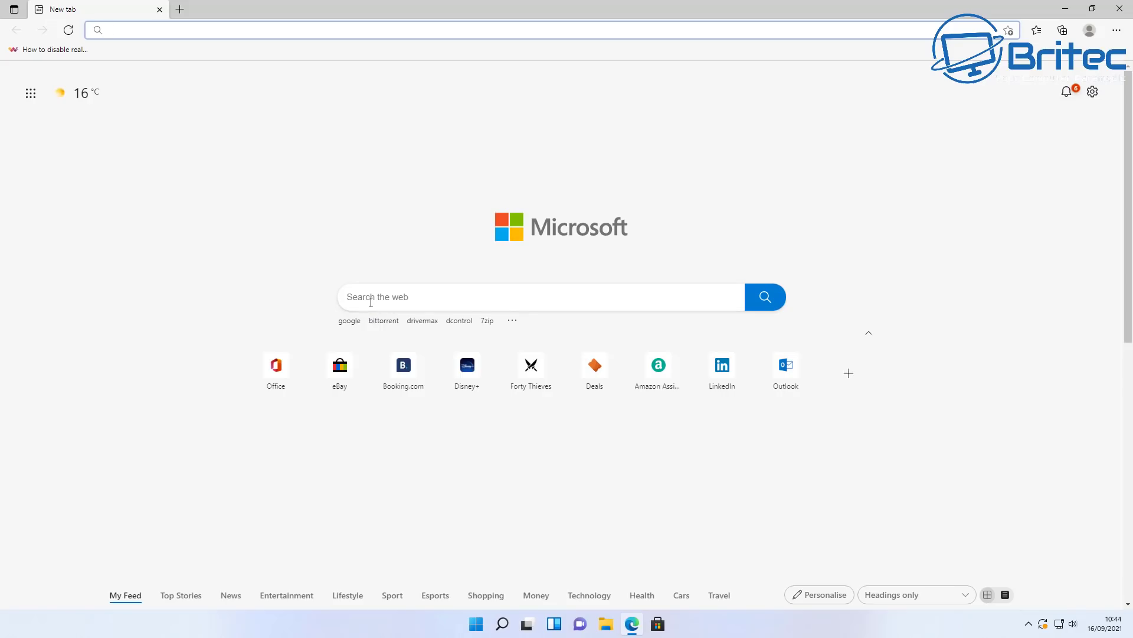
type("bitto")
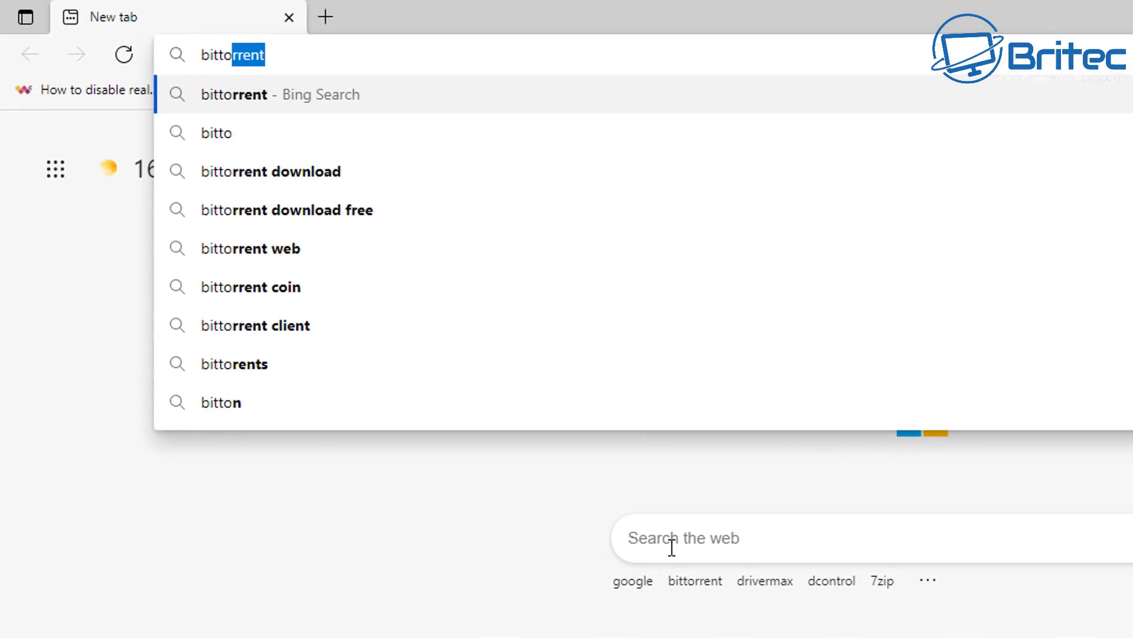
type("rrent")
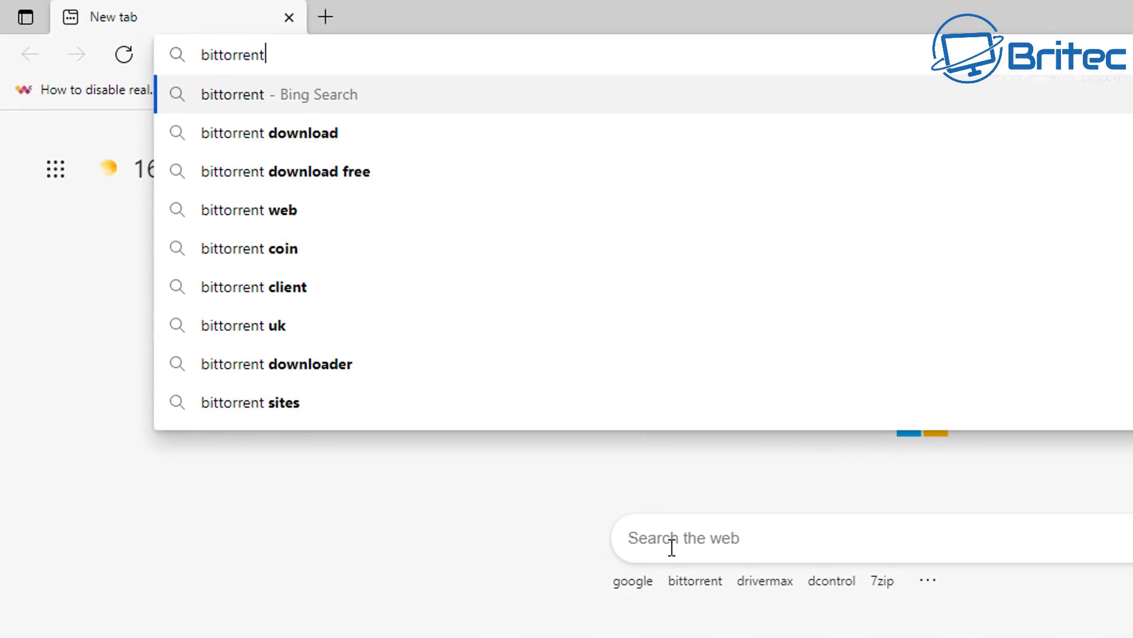
key("Return")
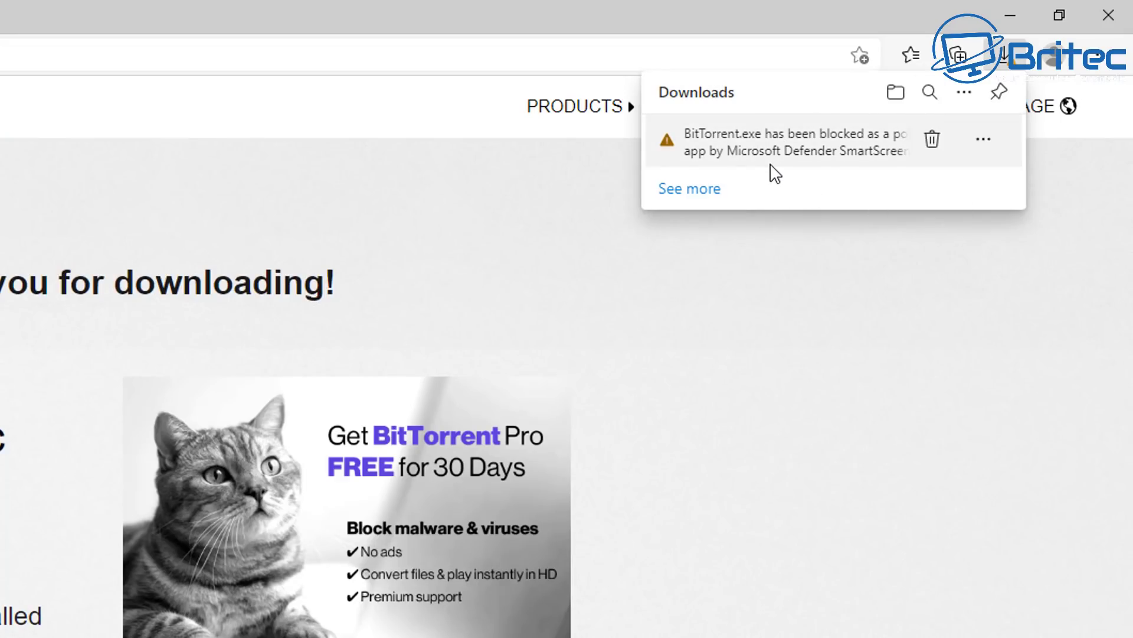
- Check the SmartScreen-blocked BitTorrent.exe download's actions, dismiss them, and close Edge
left_click(983, 142)
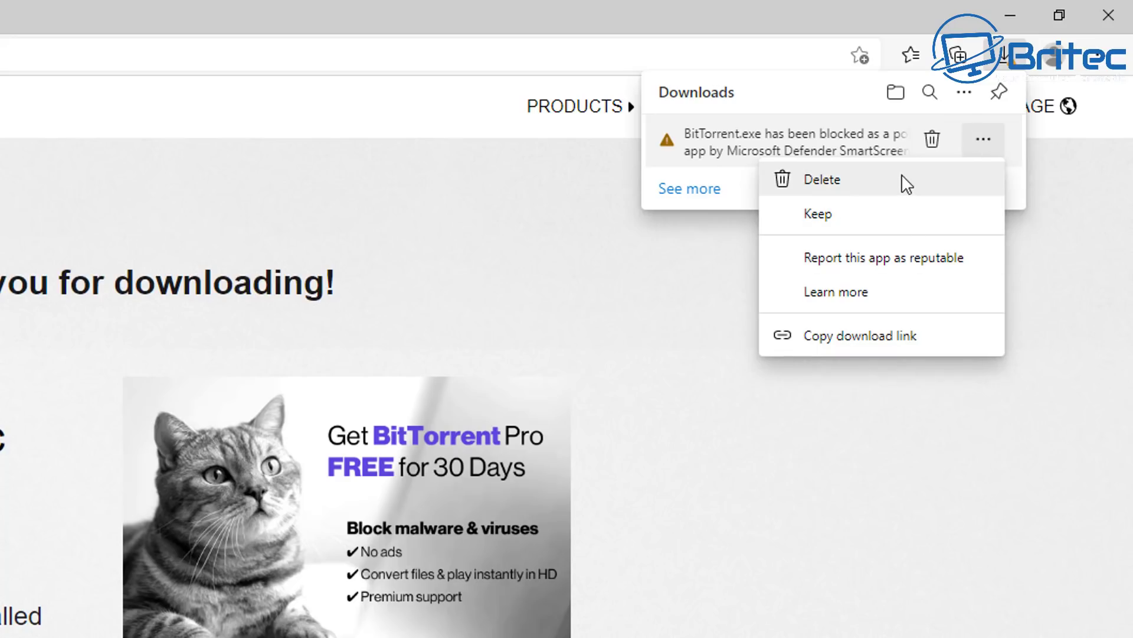
left_click(468, 238)
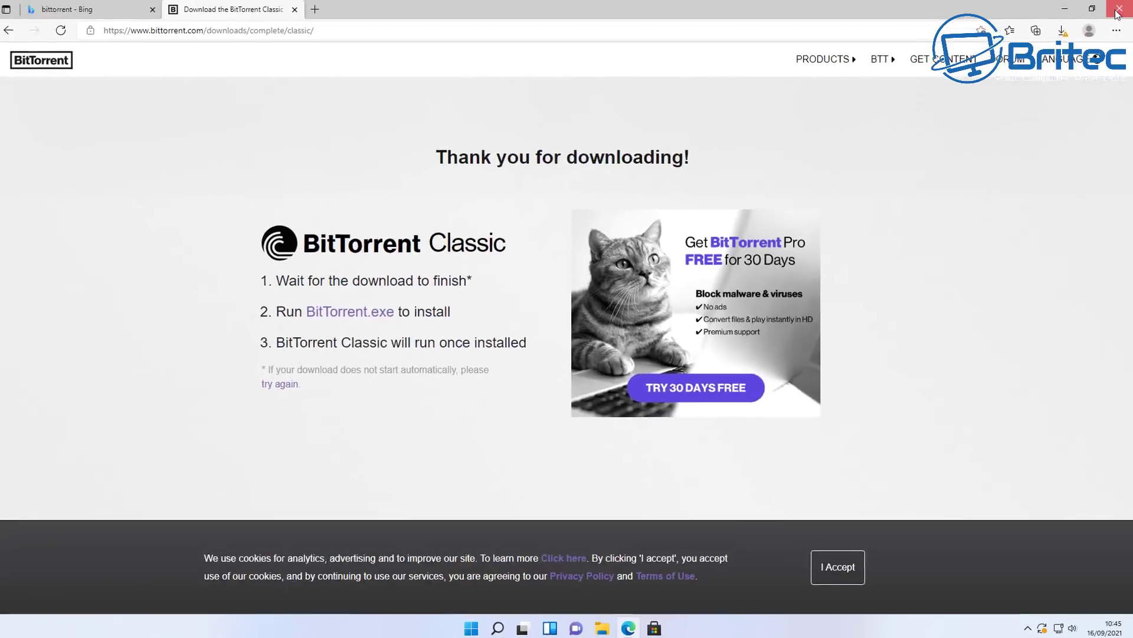
left_click(1109, 18)
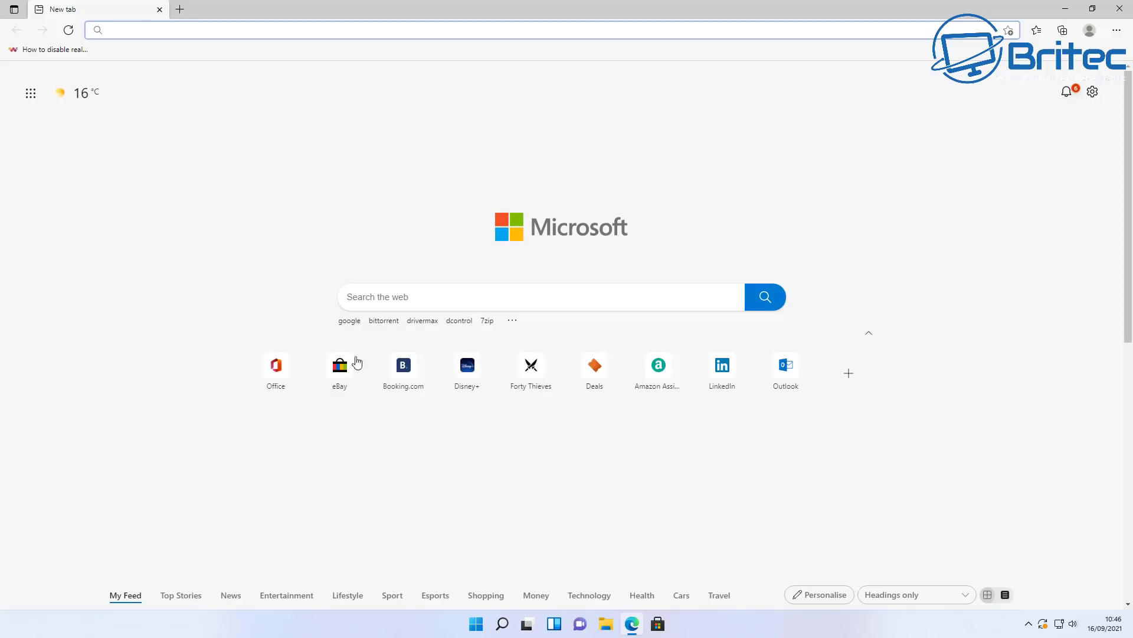
- Search Bing for primopdf and open the Softonic 'PrimoPDF - Download' result
left_click(378, 295)
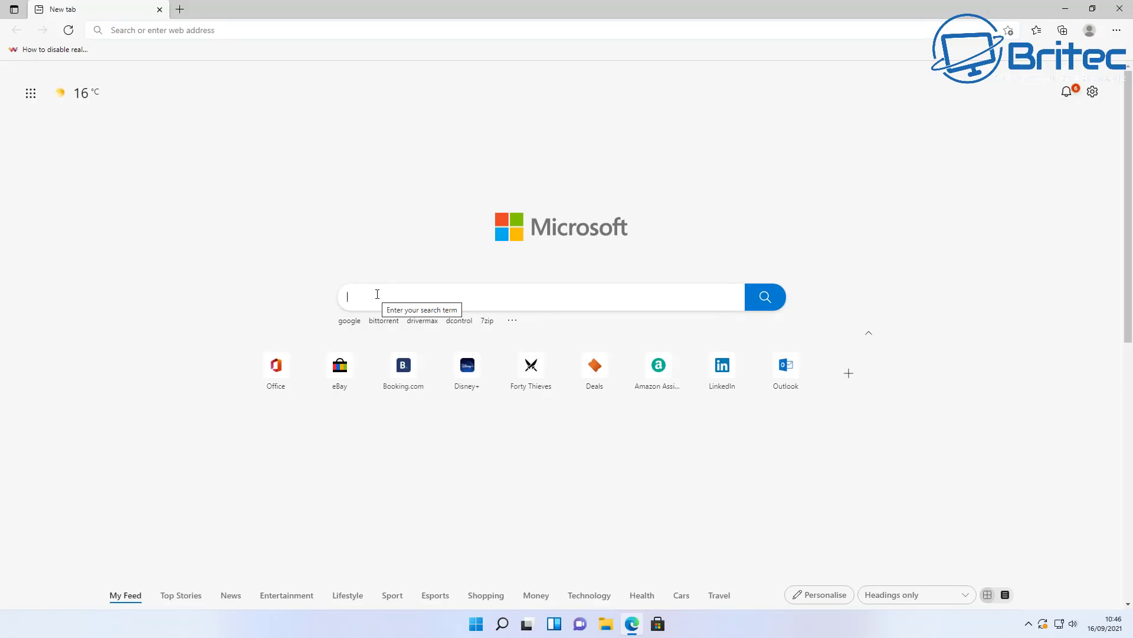
type("primo")
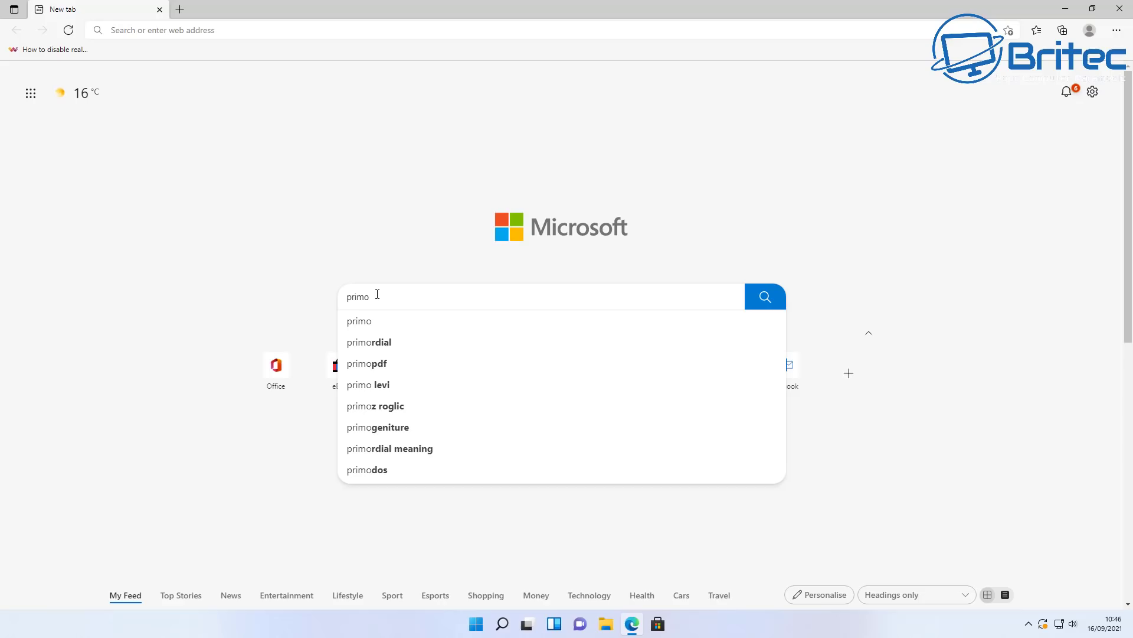
type("pdf")
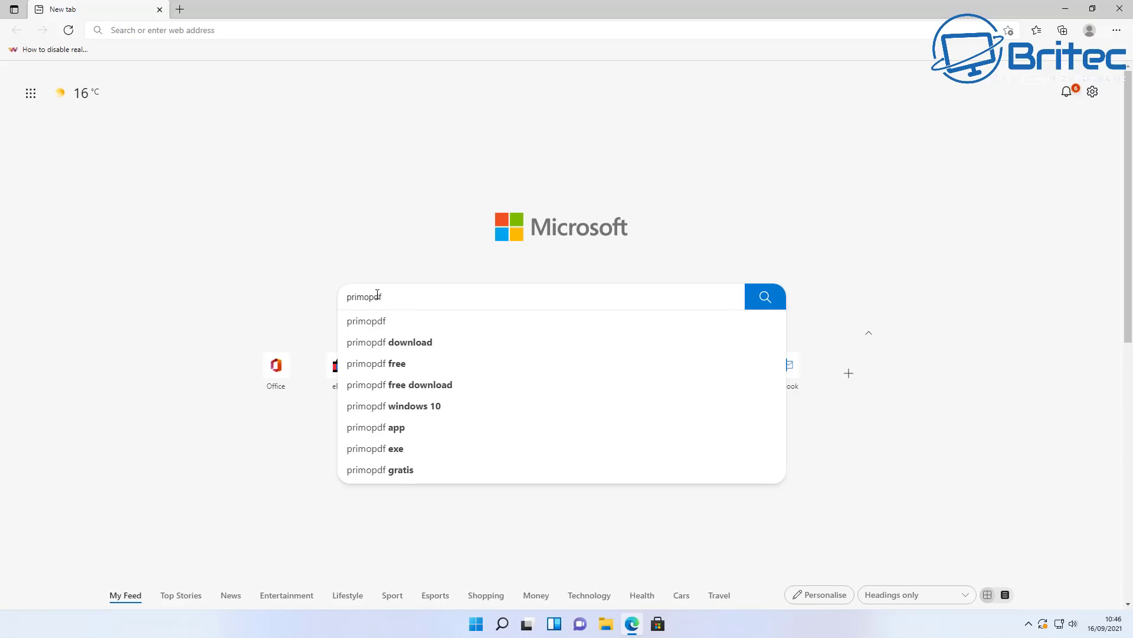
key("Return")
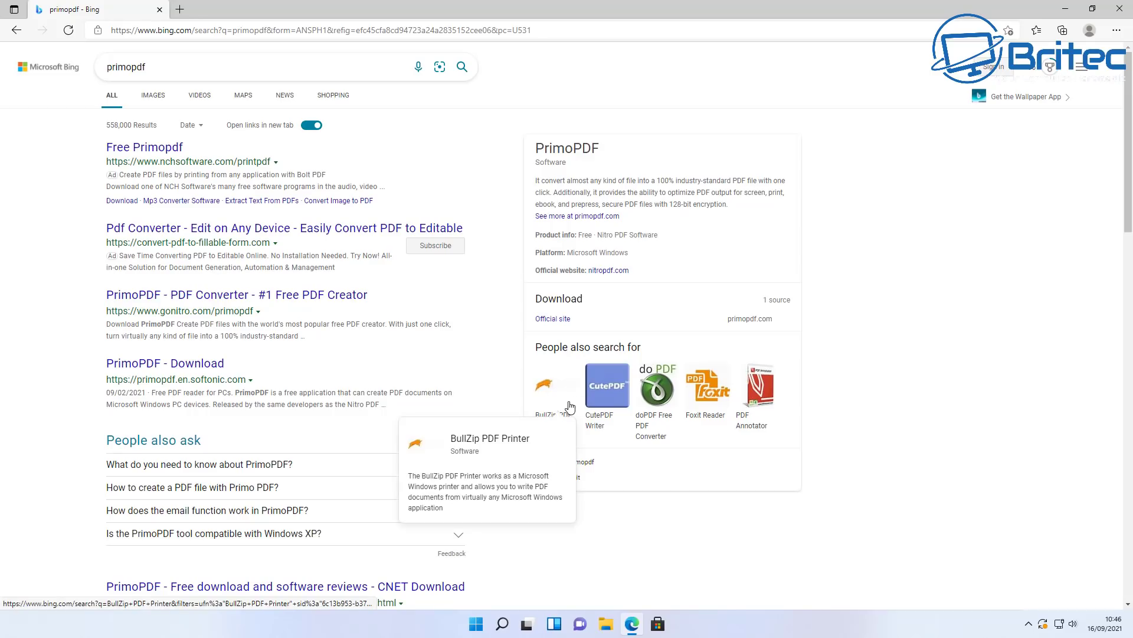
left_click(193, 364)
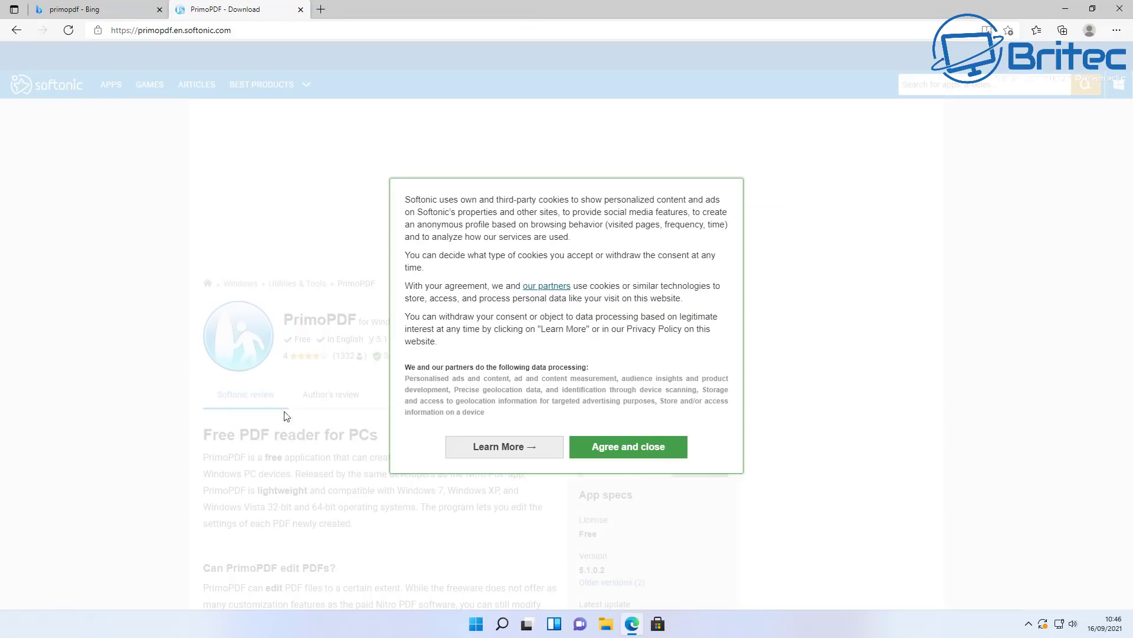
- Accept cookies, download PrimoPDF for PC declining the WinZip offer and notifications, and show downloads
left_click(607, 450)
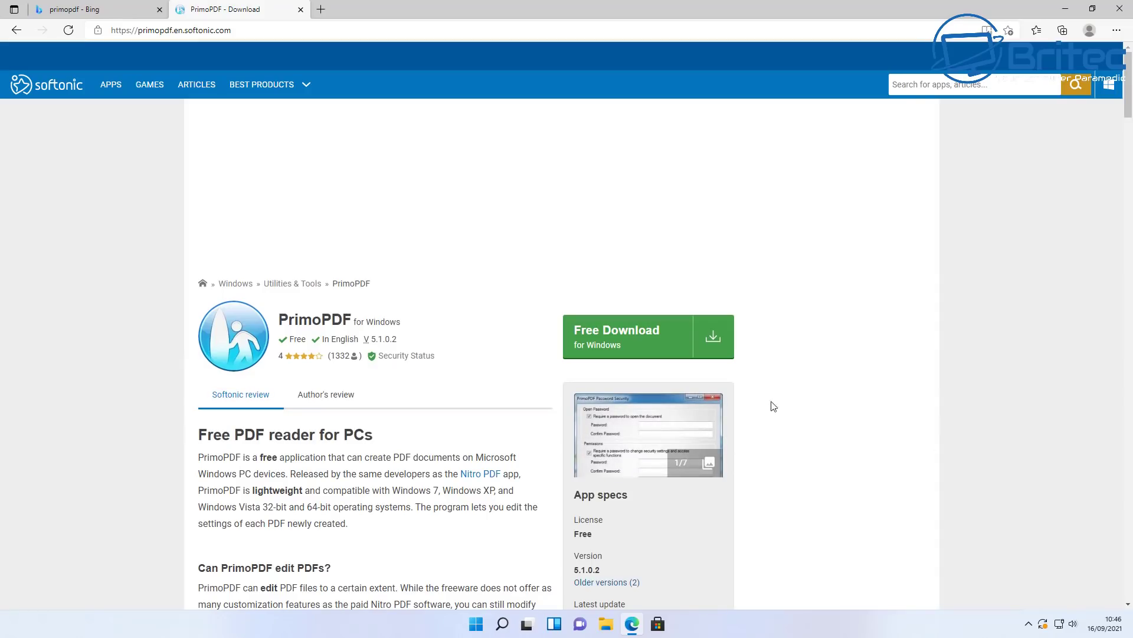
left_click(633, 349)
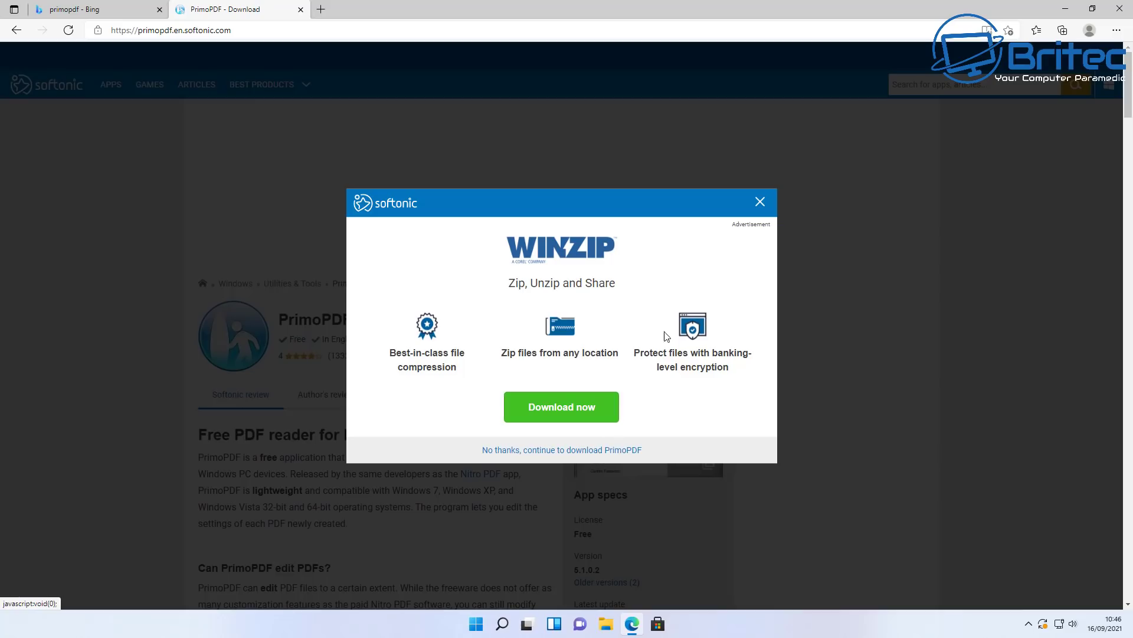
left_click(609, 452)
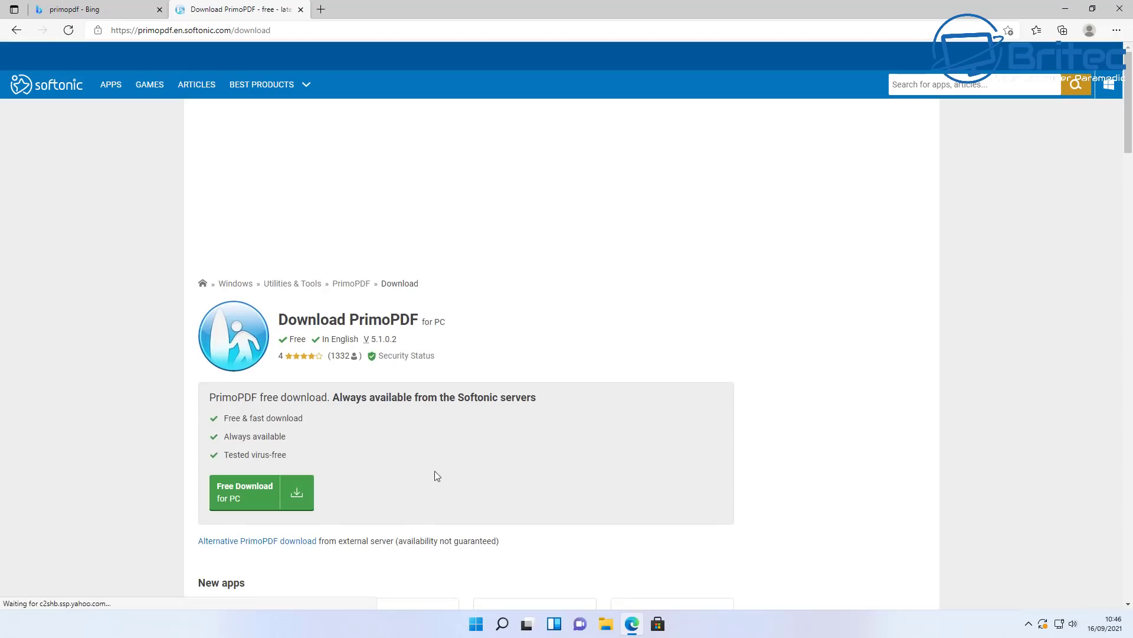
left_click(235, 496)
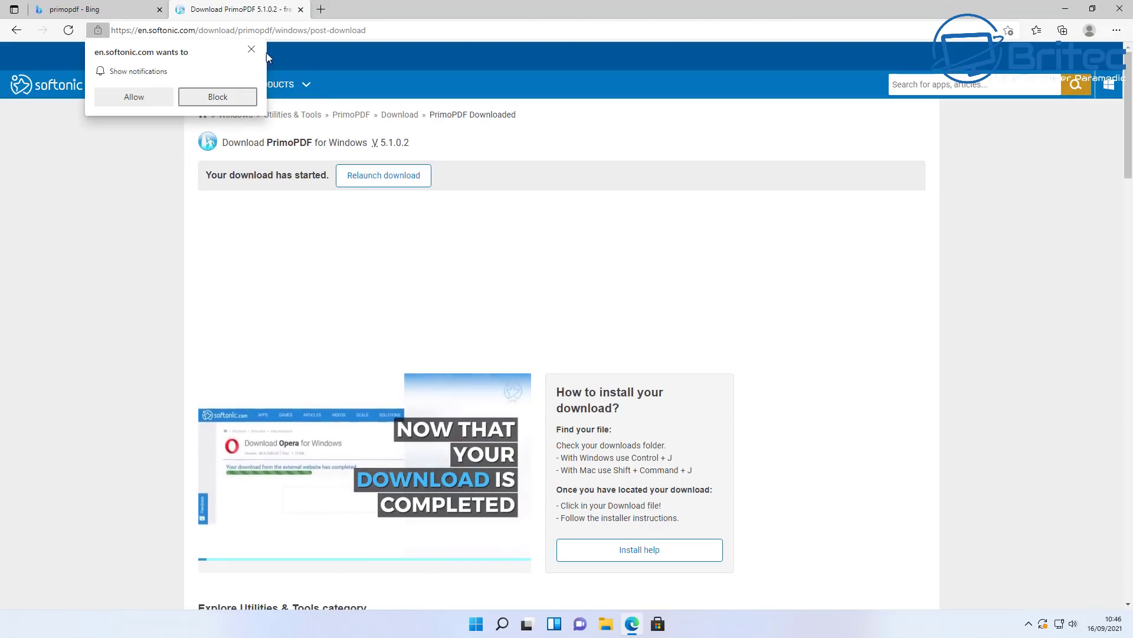
left_click(252, 49)
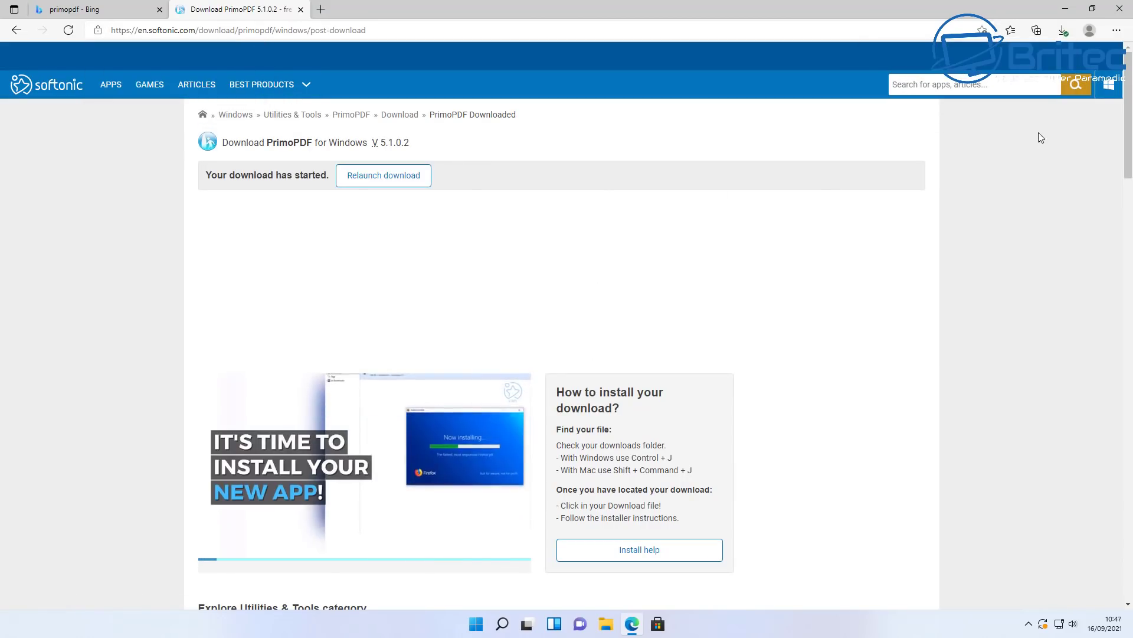
left_click(1062, 30)
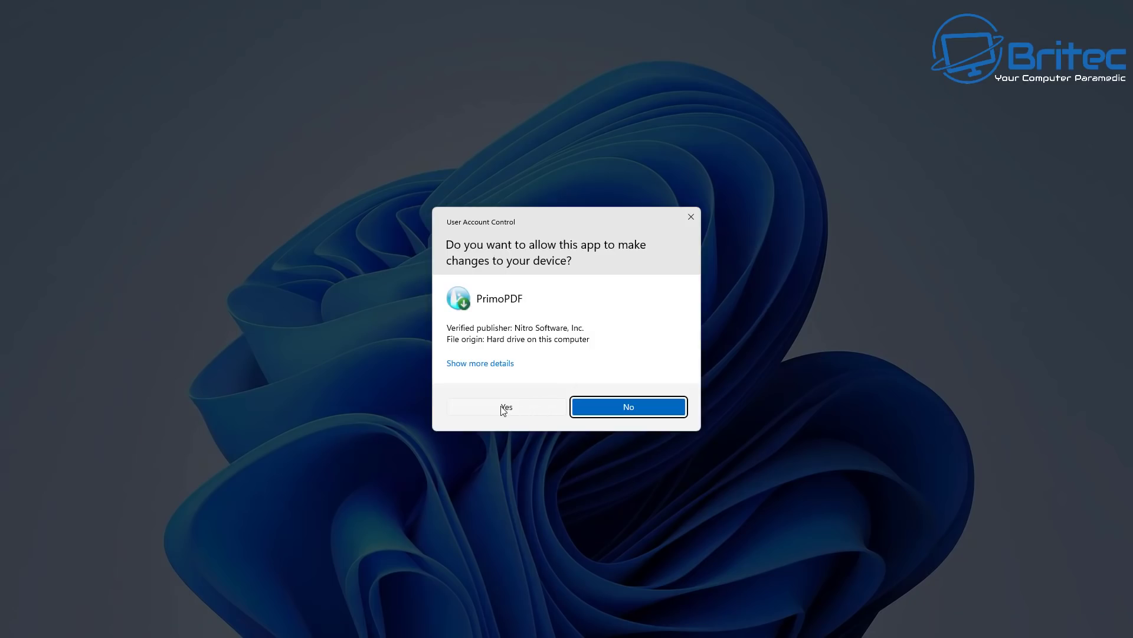
- Allow the PrimoPDF installer through UAC and keep English as the installer language
left_click(504, 407)
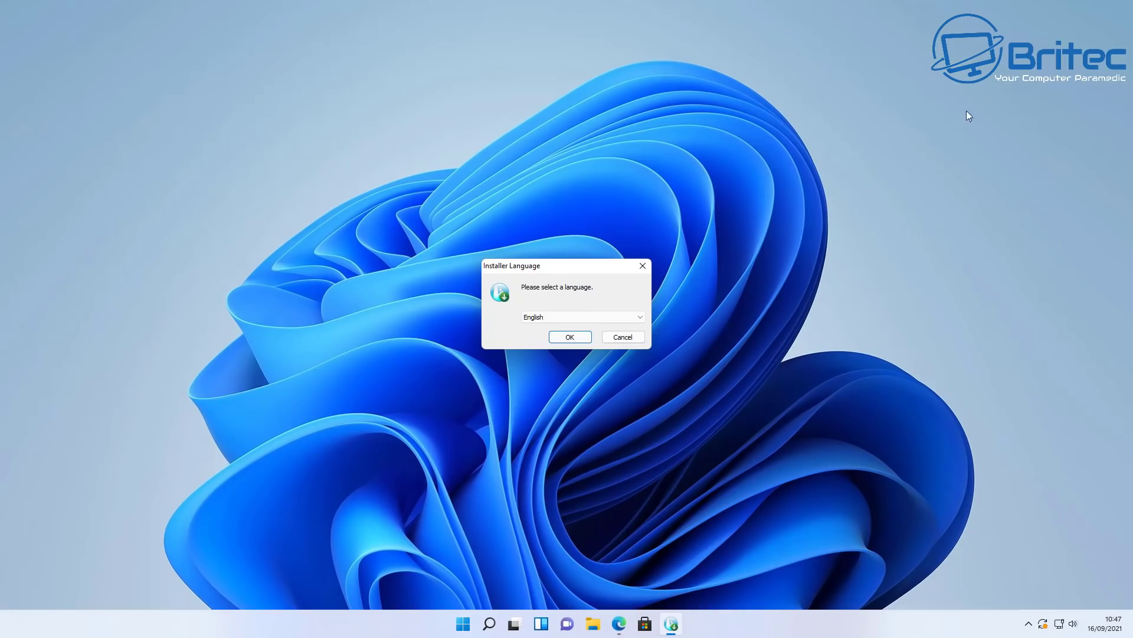
left_click(569, 338)
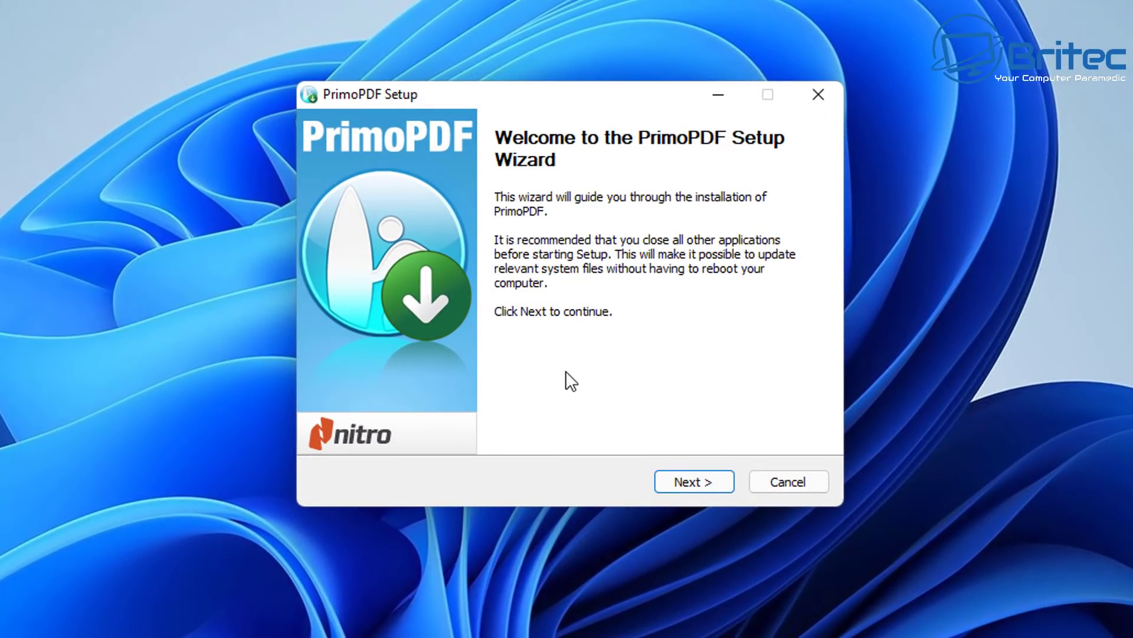
- Advance to the License Agreement and scroll its text down toward the OpenCandy clause
left_click(695, 484)
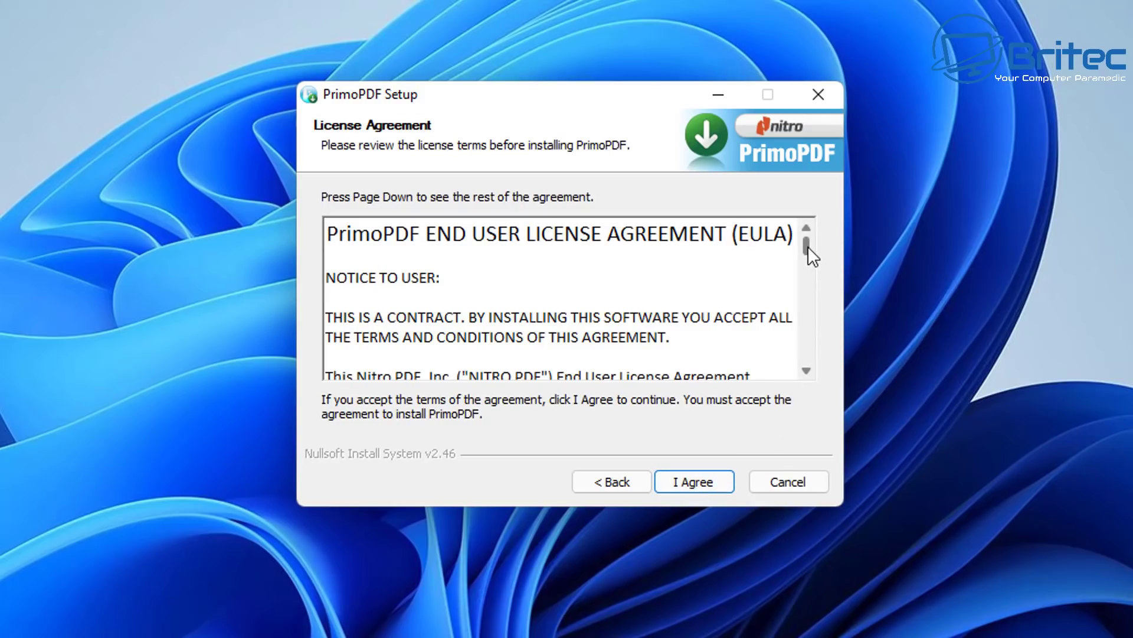
scroll(807, 246, "down", 1)
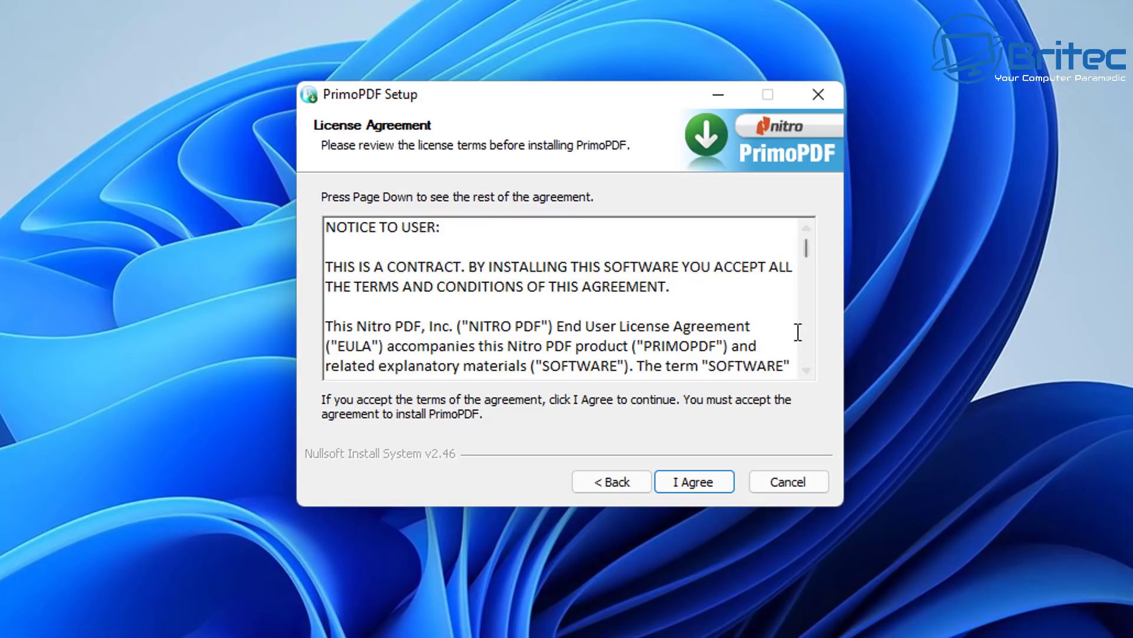
scroll(796, 333, "down", 3)
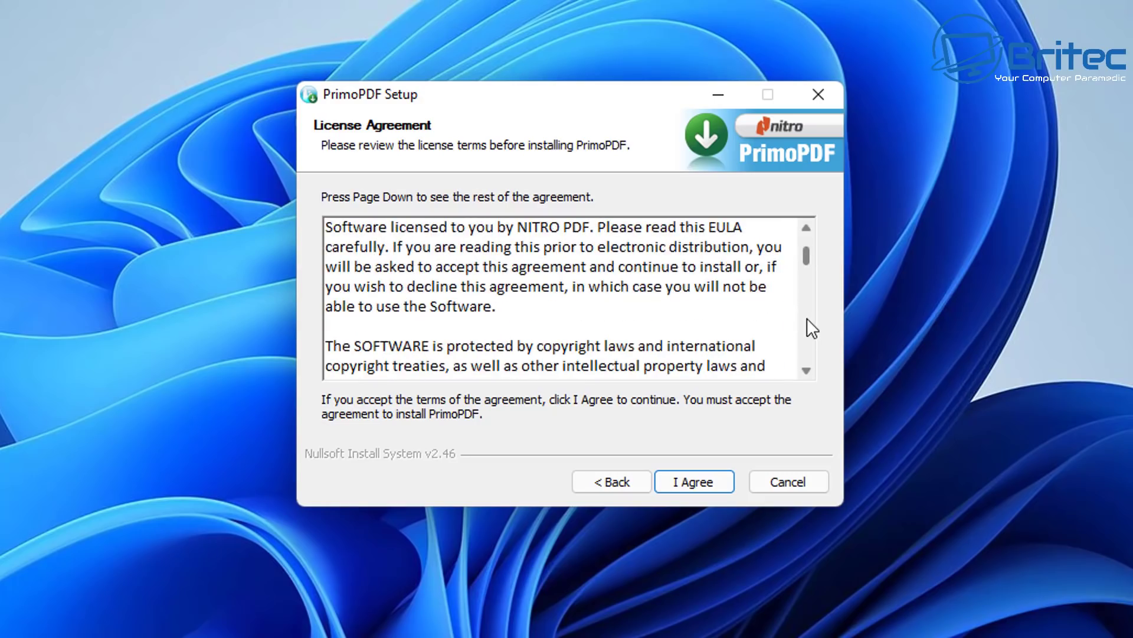
scroll(803, 324, "down", 2)
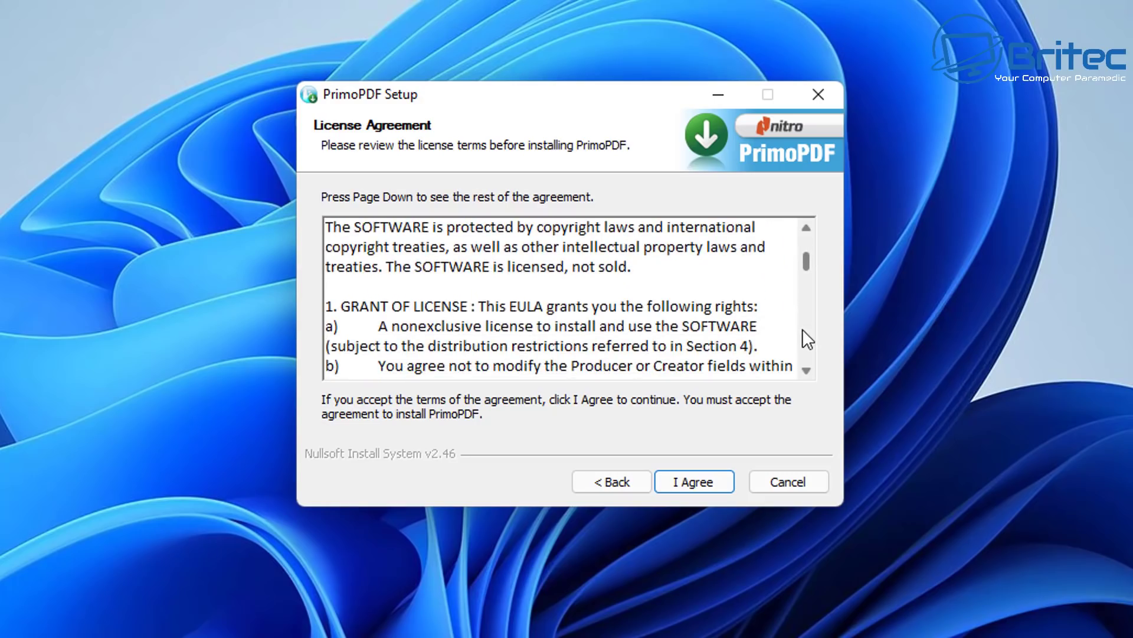
scroll(802, 331, "down", 3)
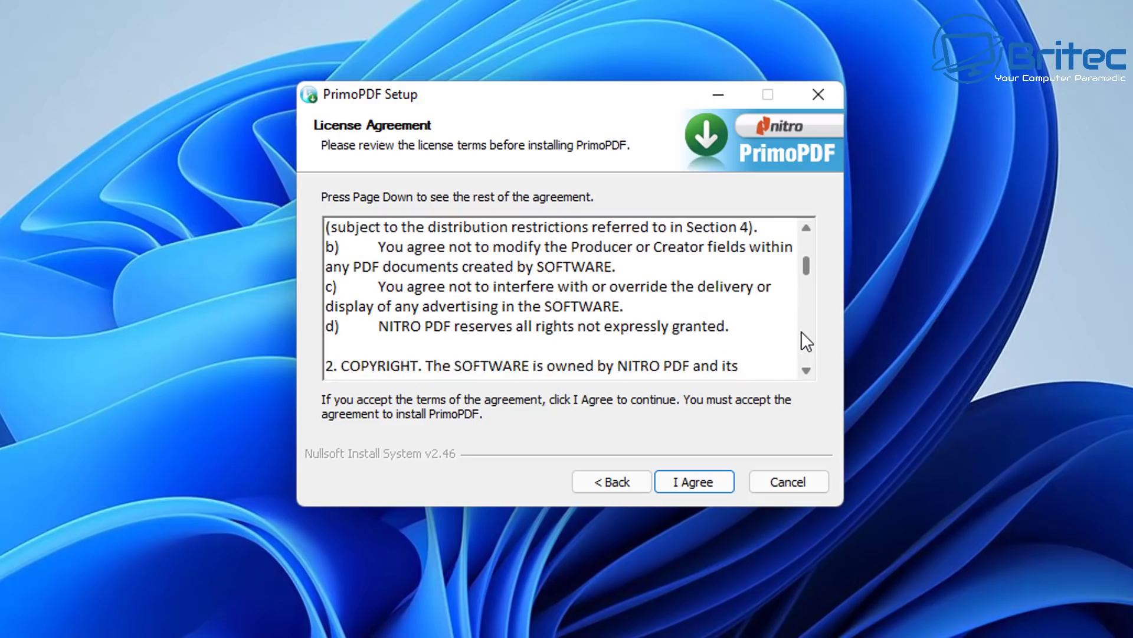
scroll(801, 331, "down", 4)
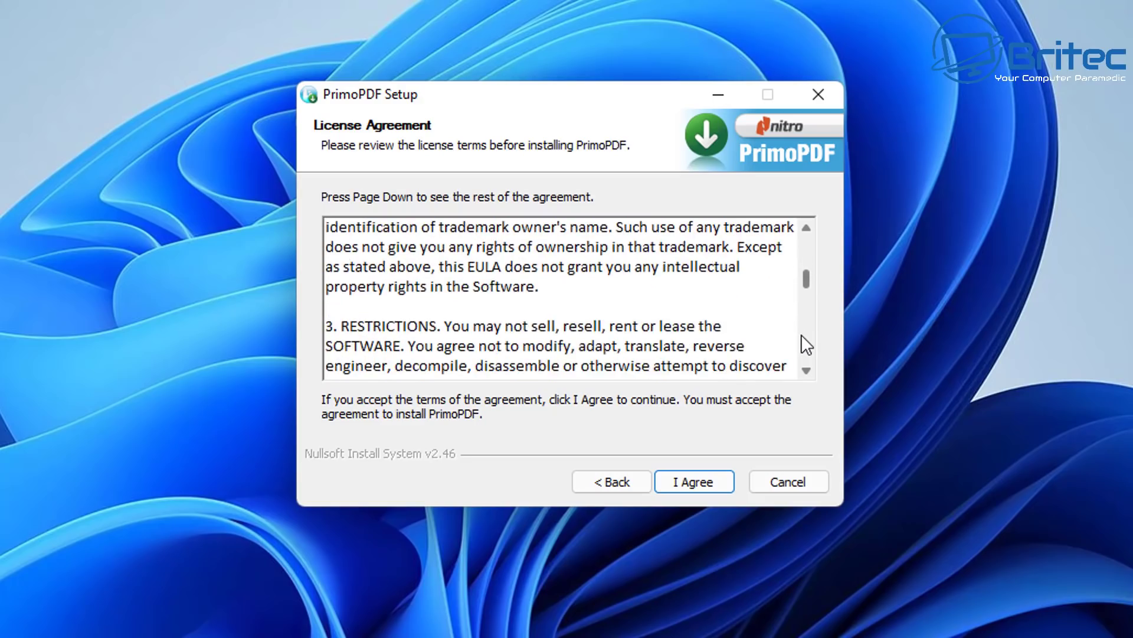
scroll(802, 334, "down", 1)
scroll(802, 334, "down", 3)
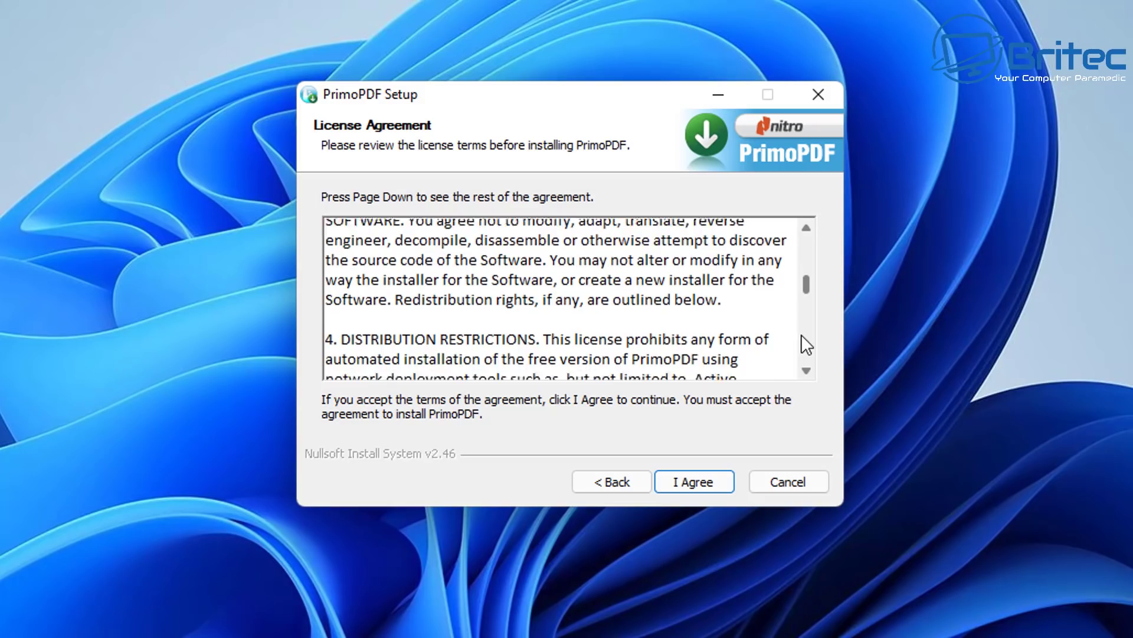
scroll(802, 334, "down", 4)
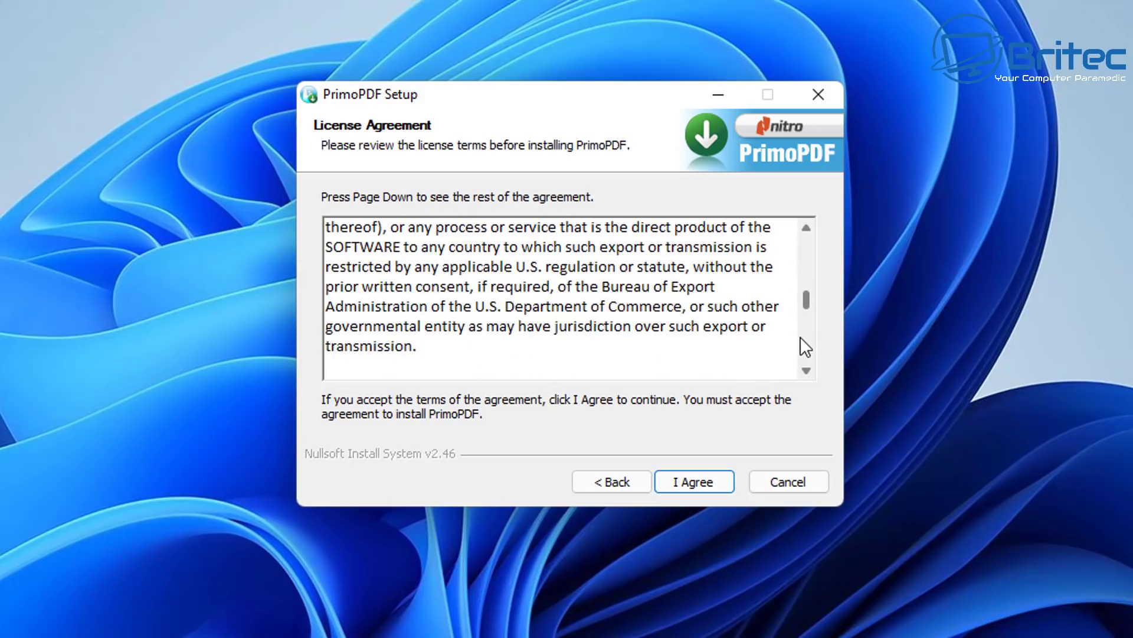
scroll(799, 336, "down", 4)
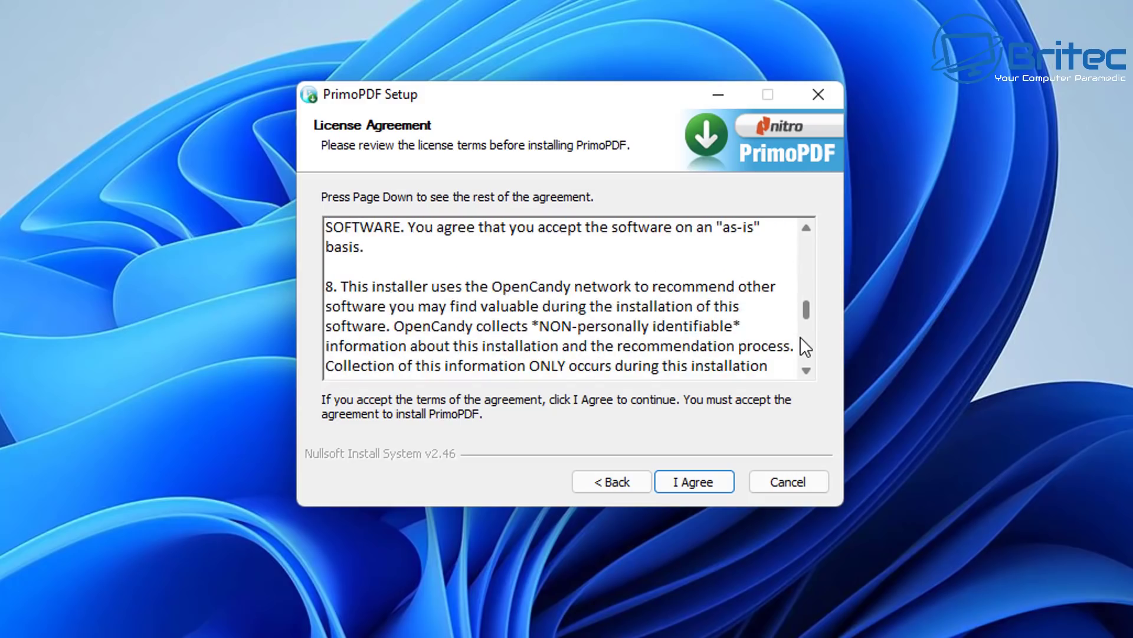
scroll(799, 336, "down", 1)
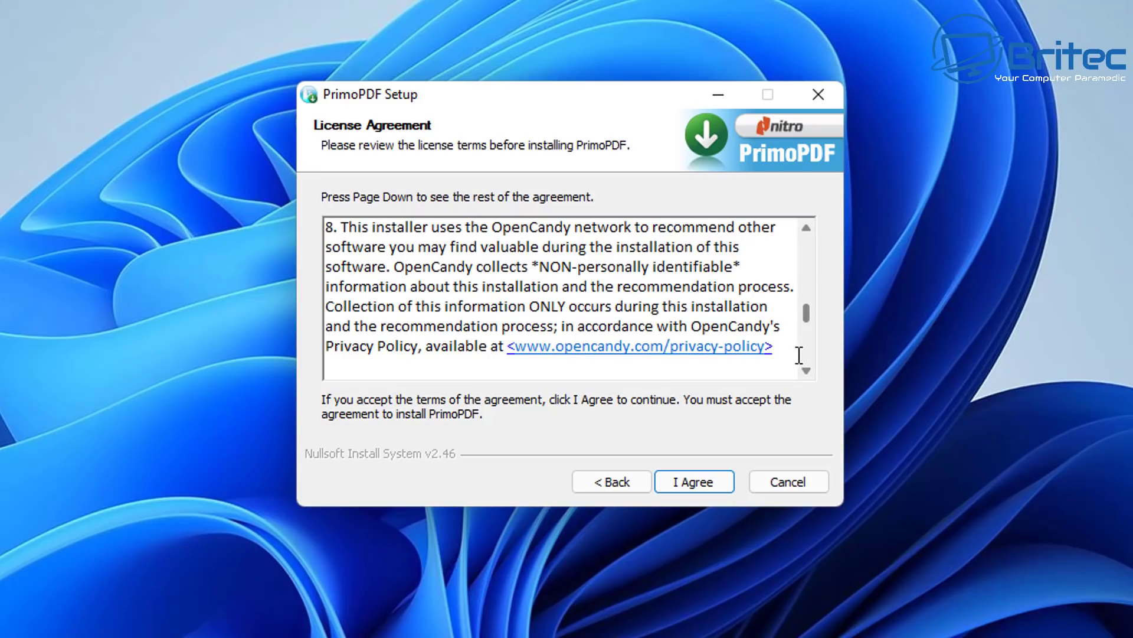
left_click(806, 225)
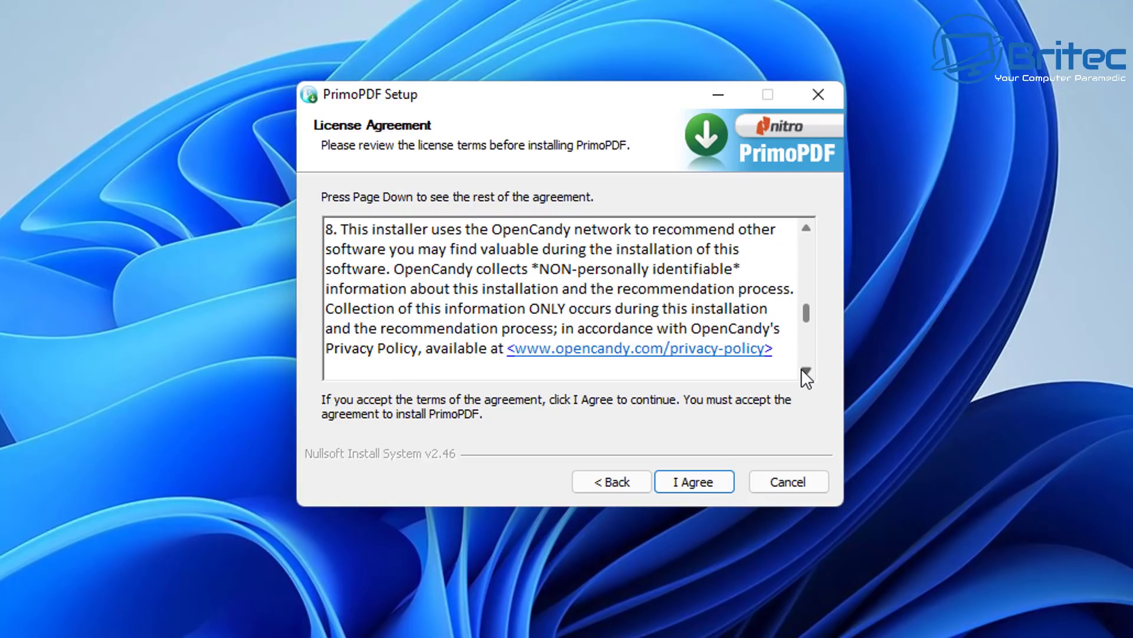
left_click(806, 373)
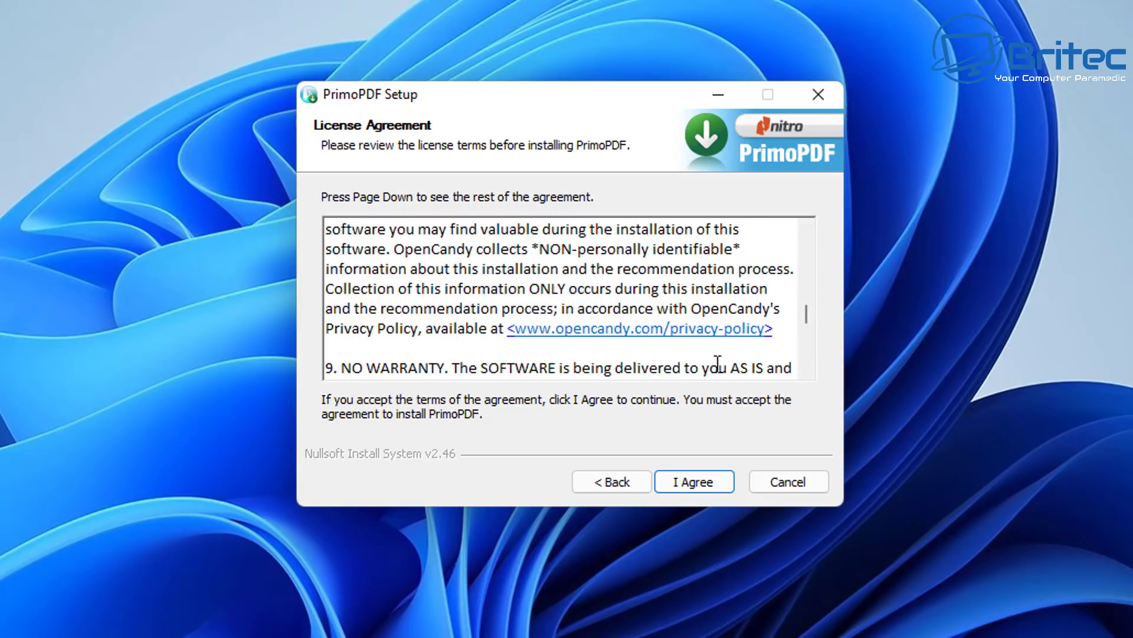
- Page further through the licence, then download Orbit 4.1.1.18 from Uptodown in Chrome
left_click(807, 370)
left_click(806, 370)
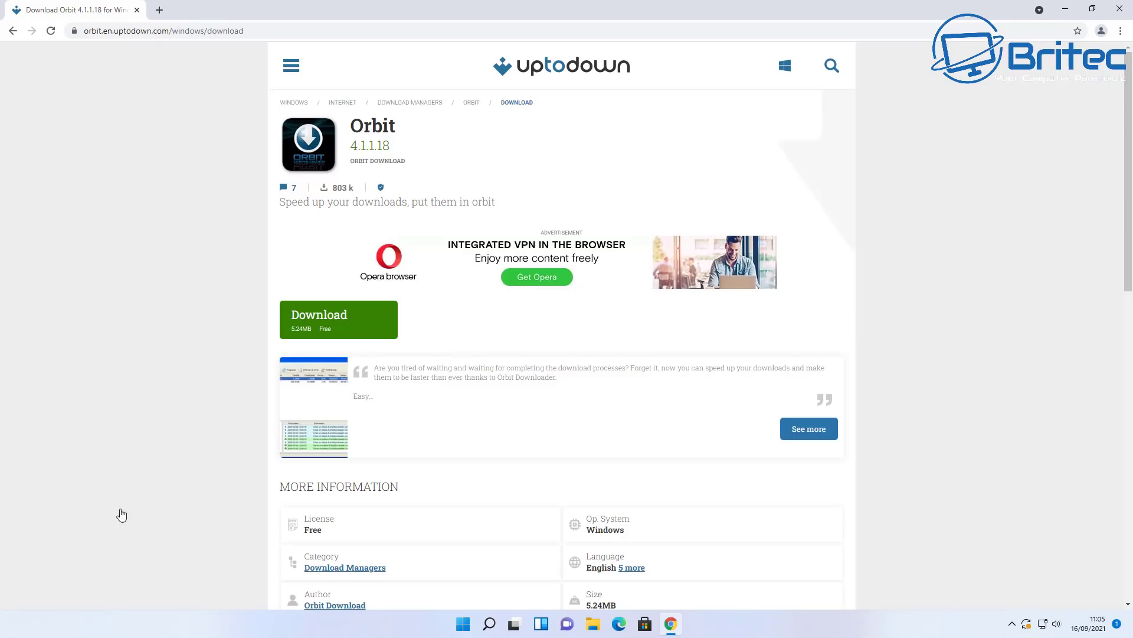
left_click(329, 330)
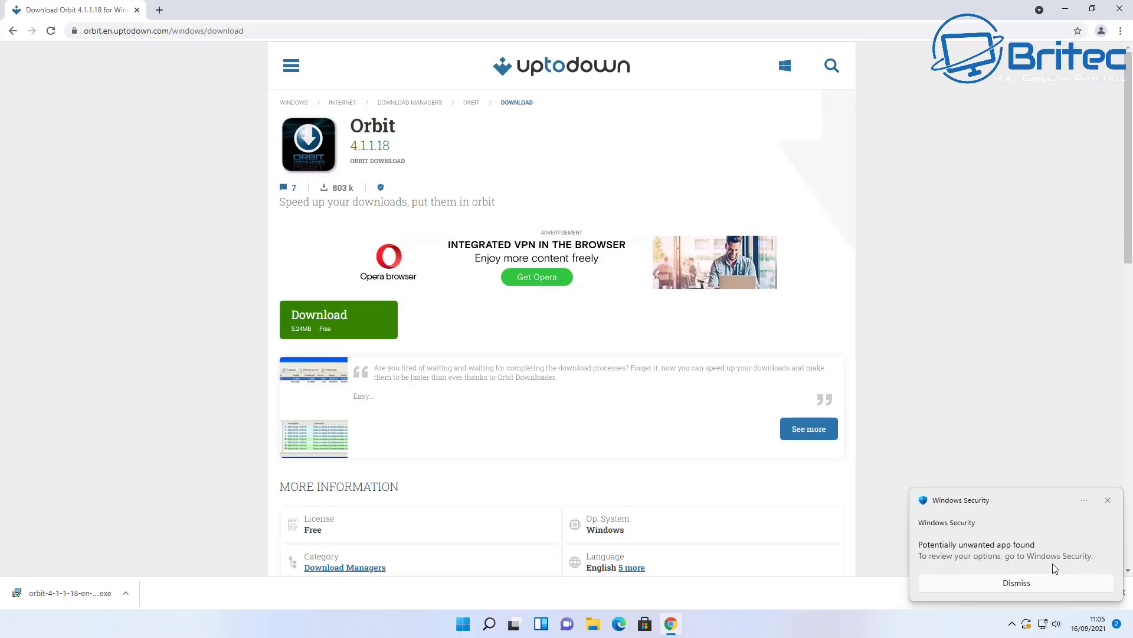
- Dismiss the PUA warning, try opening the downloaded Orbit installer, and minimise Chrome
left_click(1043, 576)
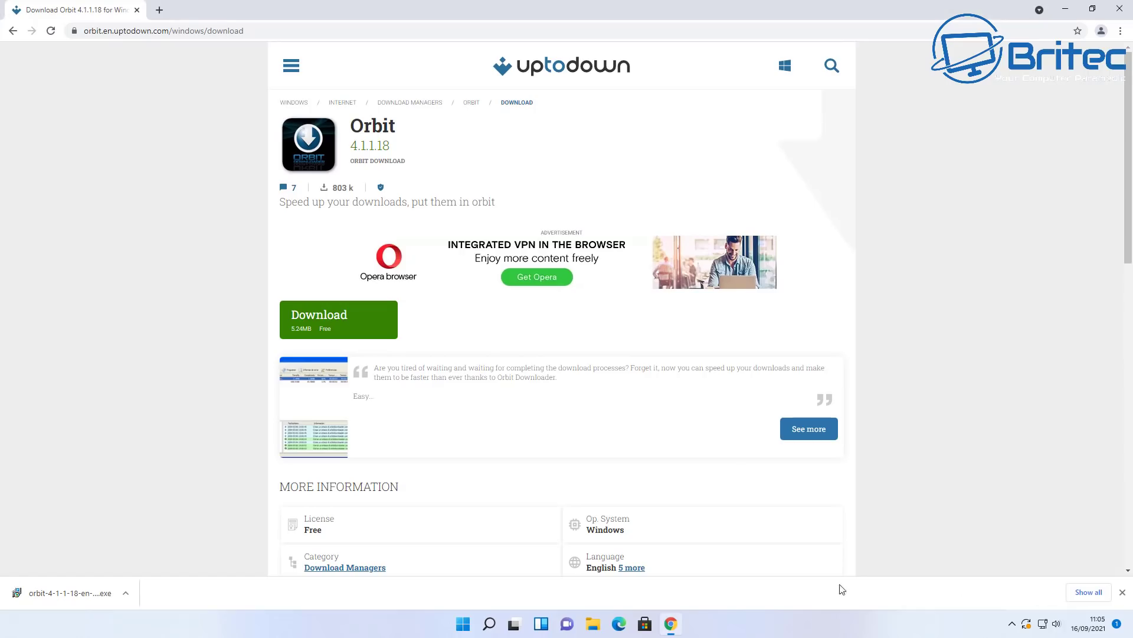
left_click(53, 596)
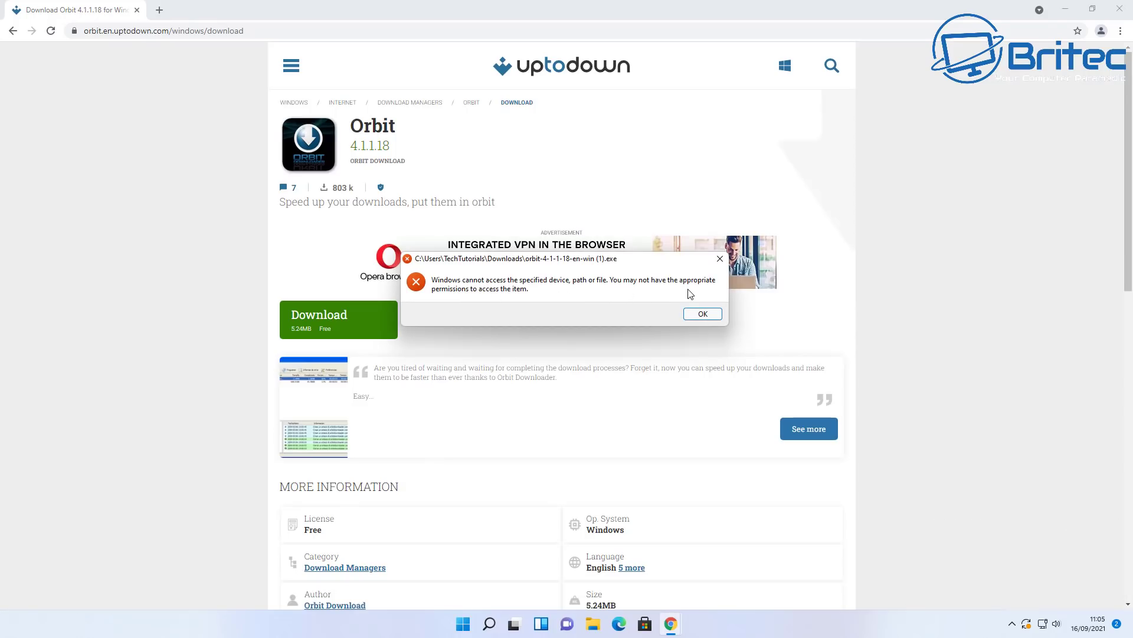
left_click(1065, 10)
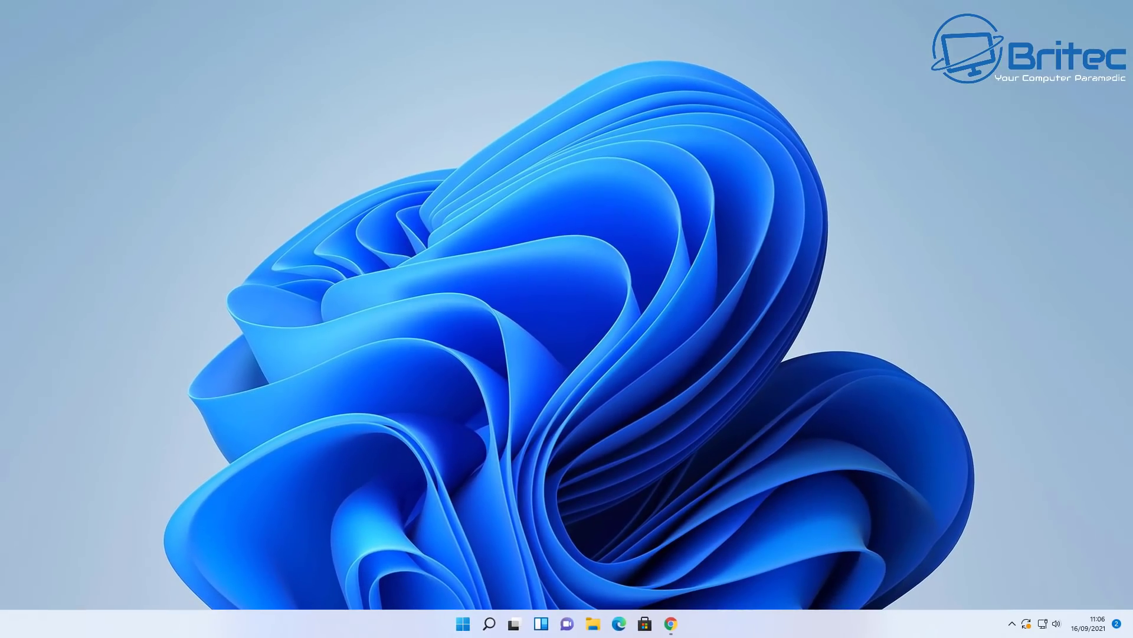
- Launch the Windows Security app from Settings › Privacy & security › Windows Security
left_click(464, 623)
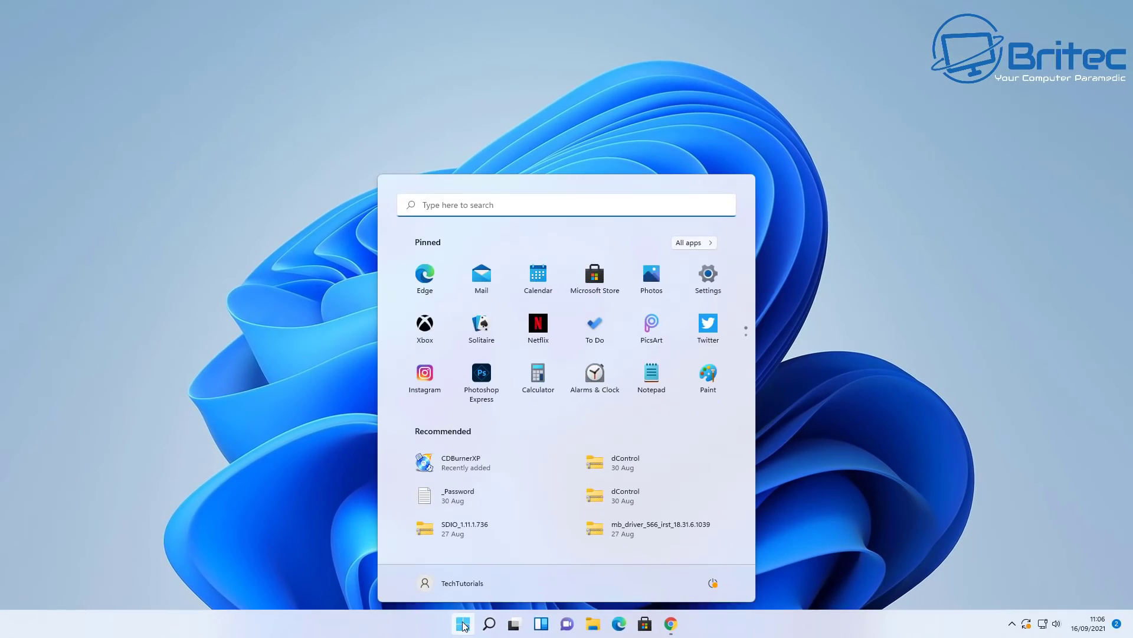
left_click(708, 276)
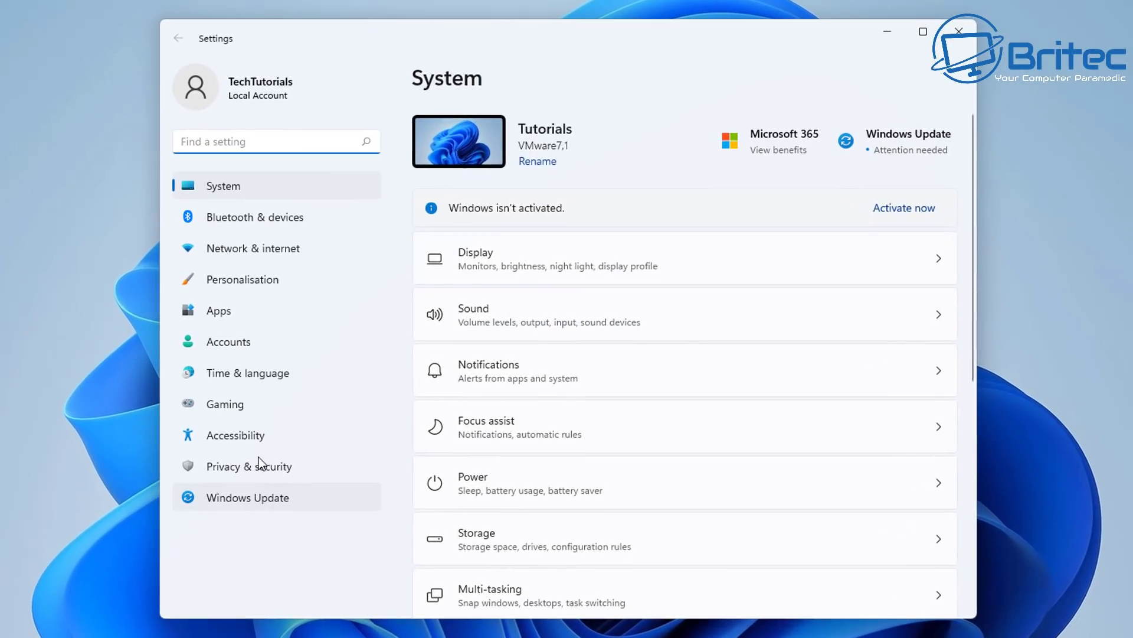
left_click(336, 429)
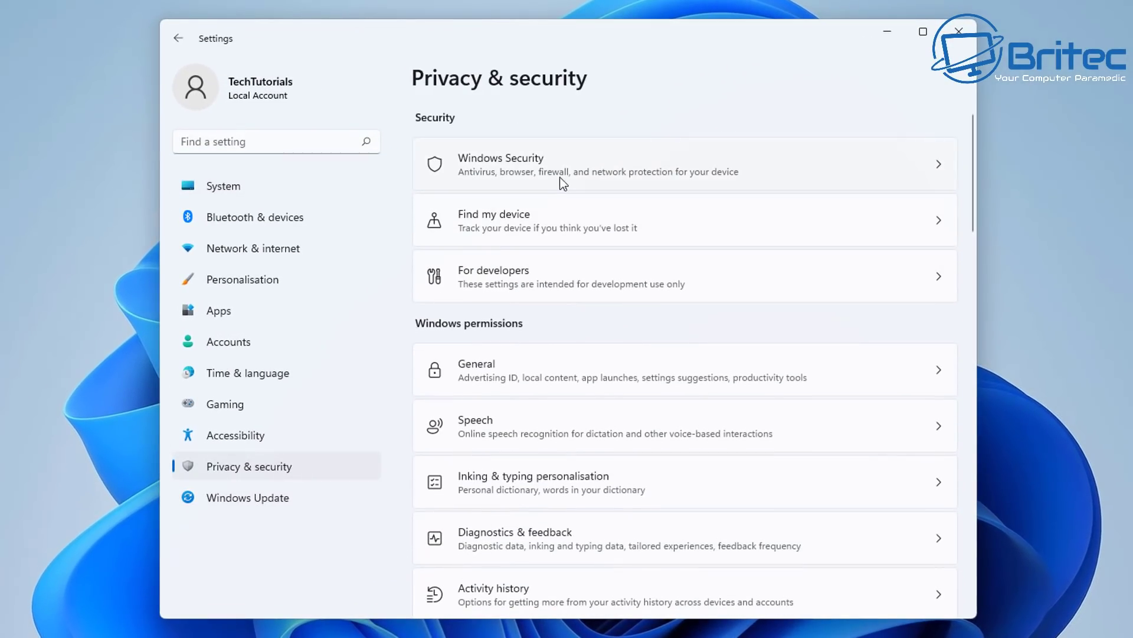
left_click(565, 171)
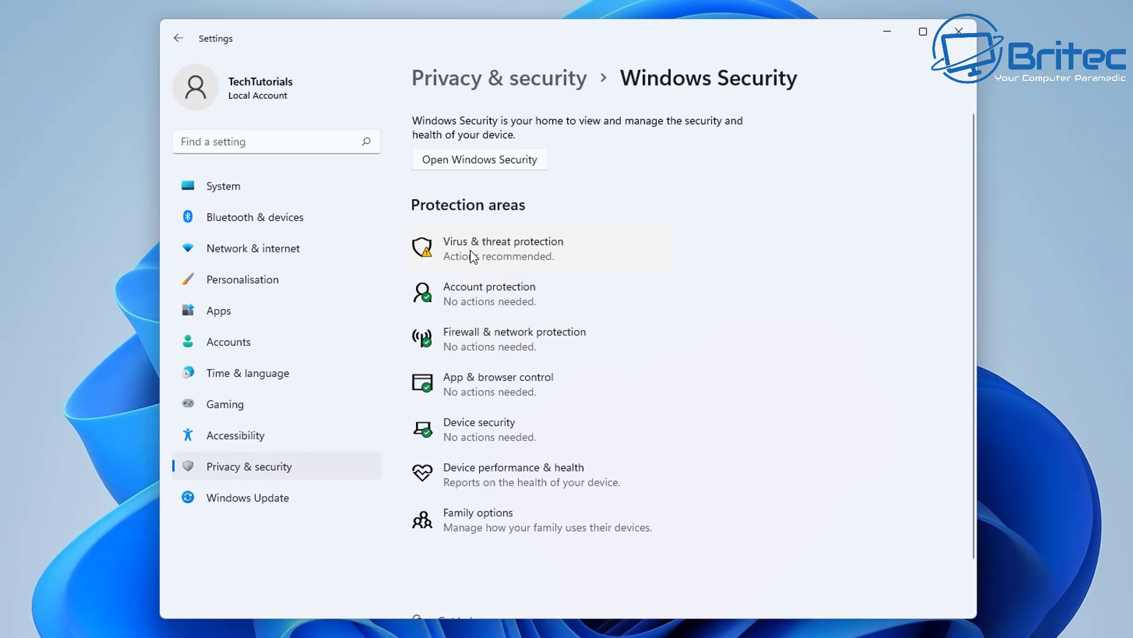
left_click(496, 162)
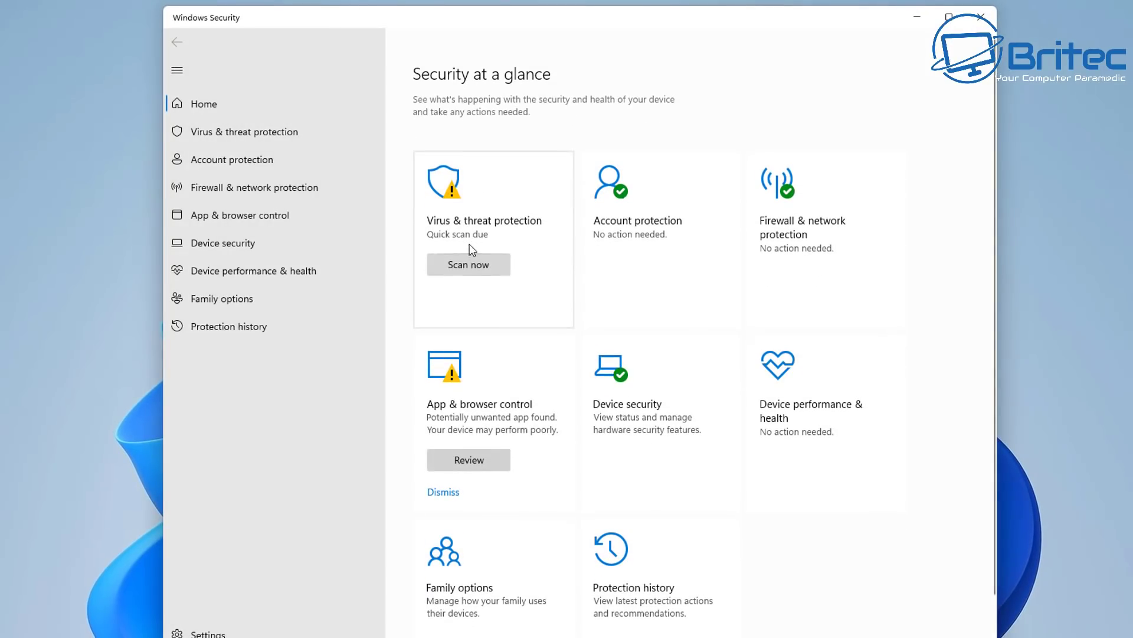
- Expand the PUA:Win32/CandyOpen entry in Protection history, approve UAC, and show its Actions
left_click(478, 462)
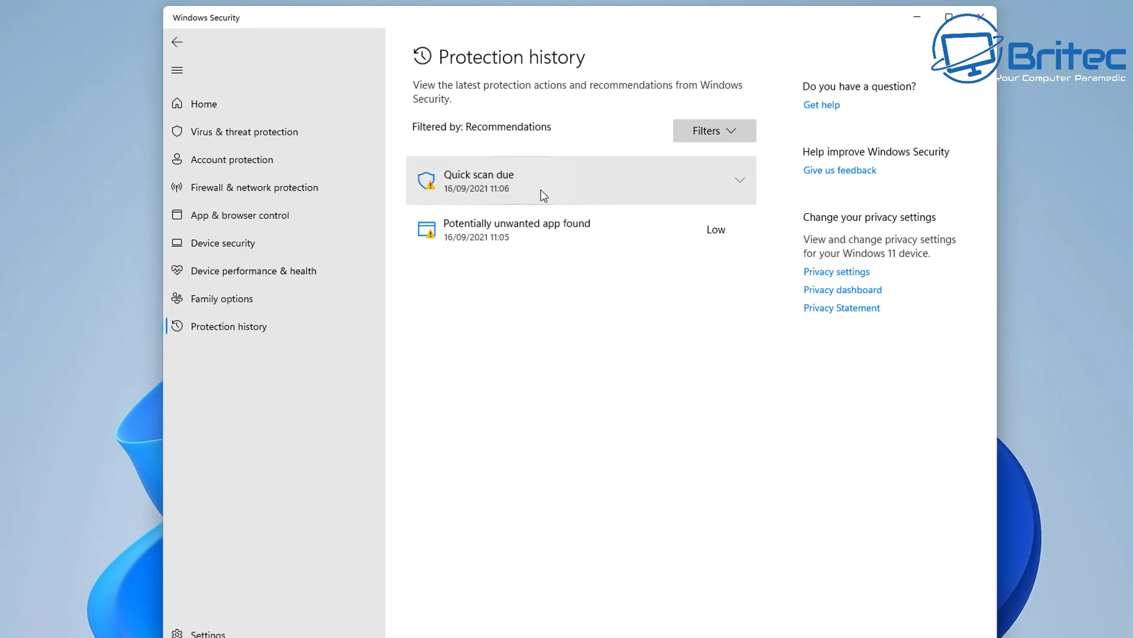
left_click(725, 231)
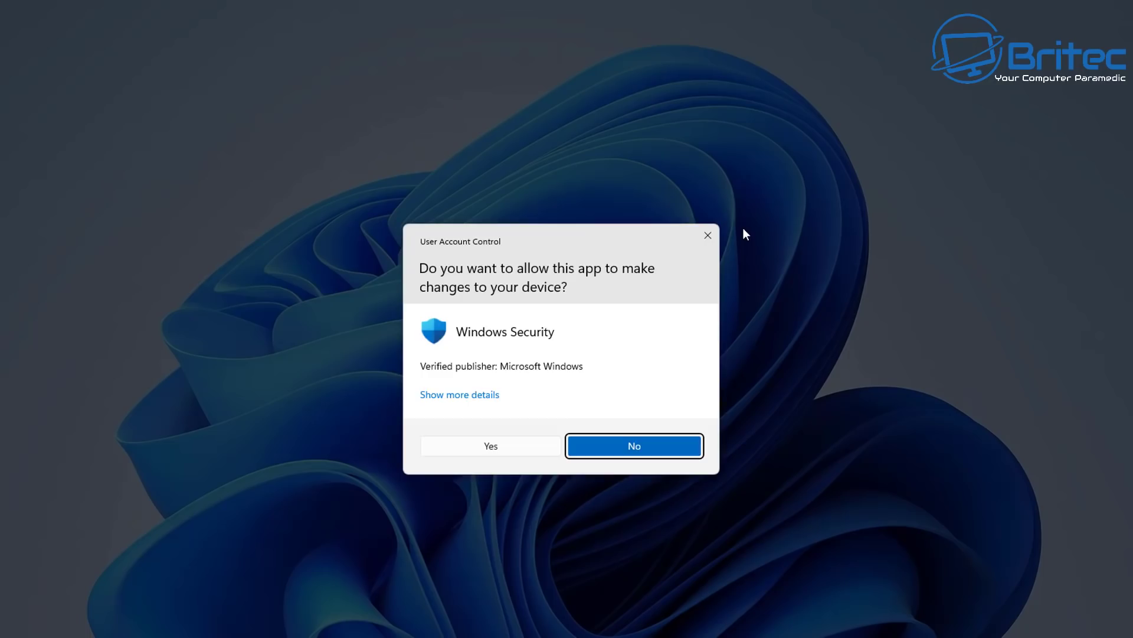
left_click(493, 446)
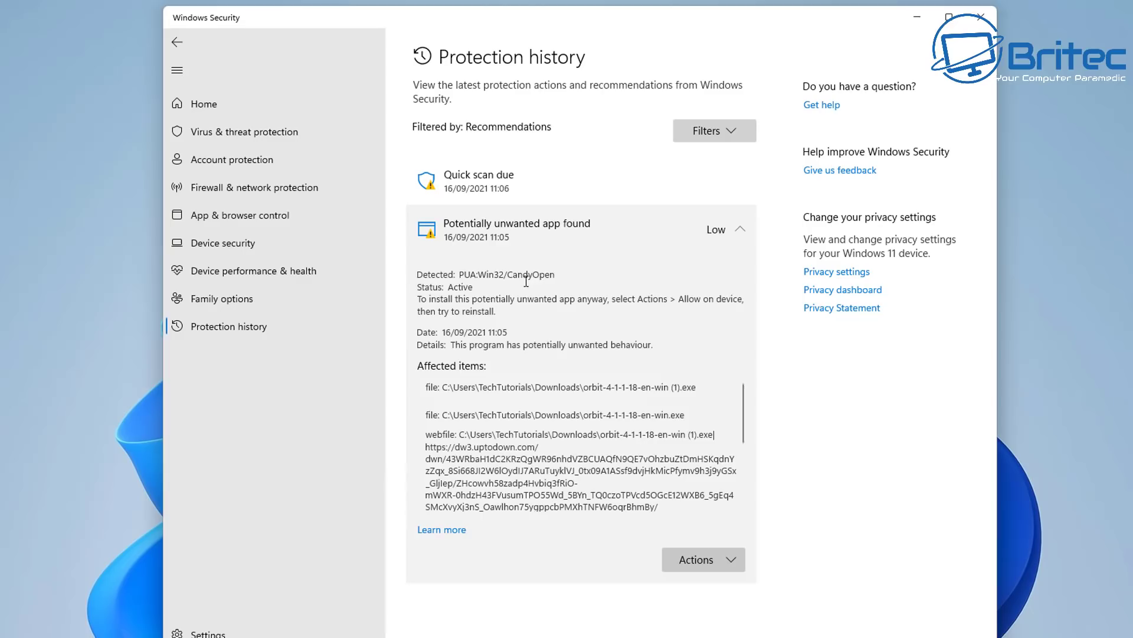
left_click_drag(558, 274, 458, 276)
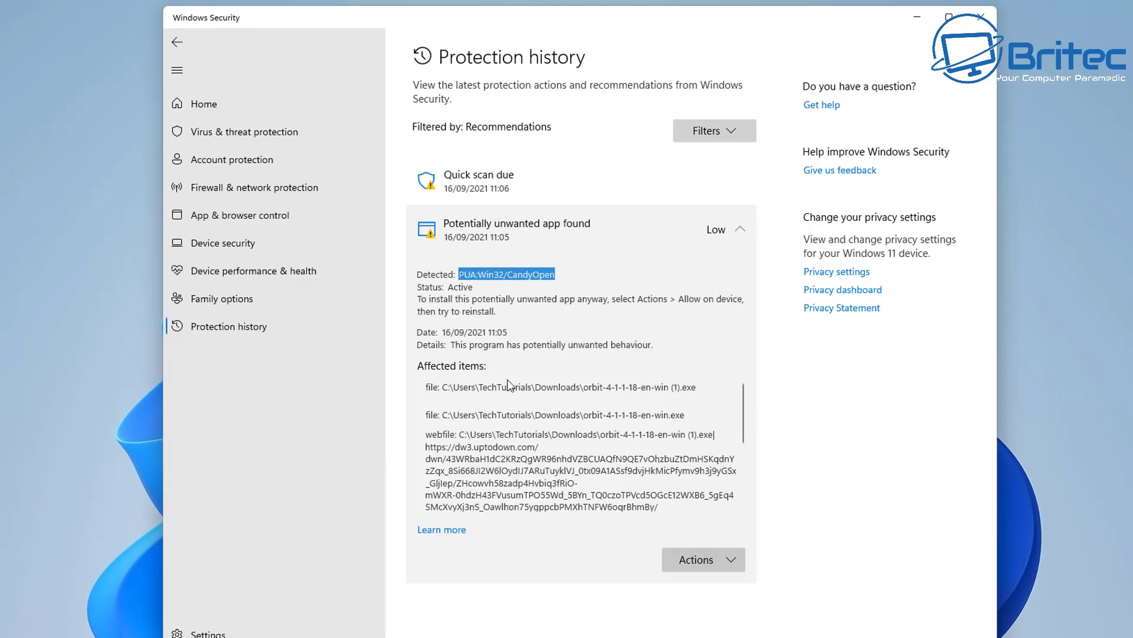
left_click(535, 345)
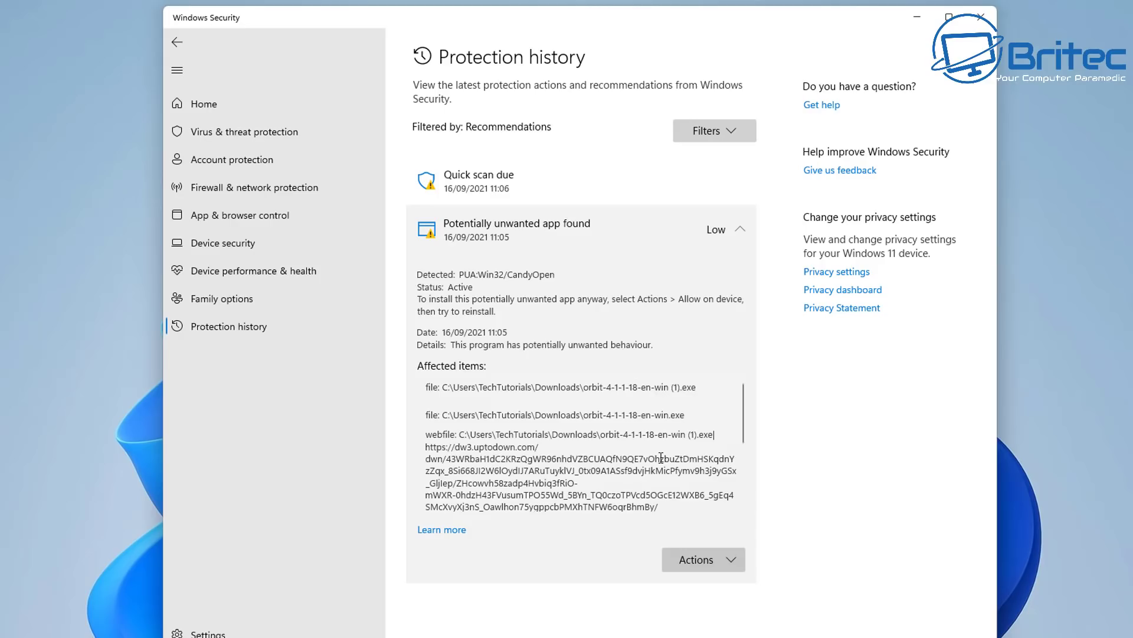
left_click(728, 558)
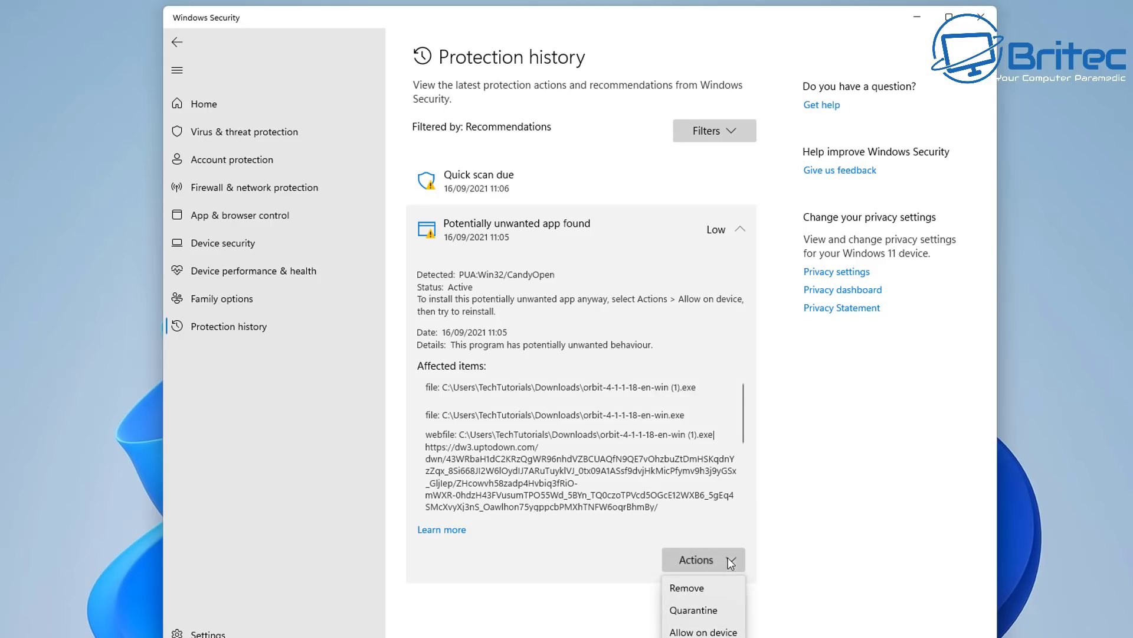
- Review the actions for the removed CandyOpen app in protection history, leaving it blocked
left_click(701, 590)
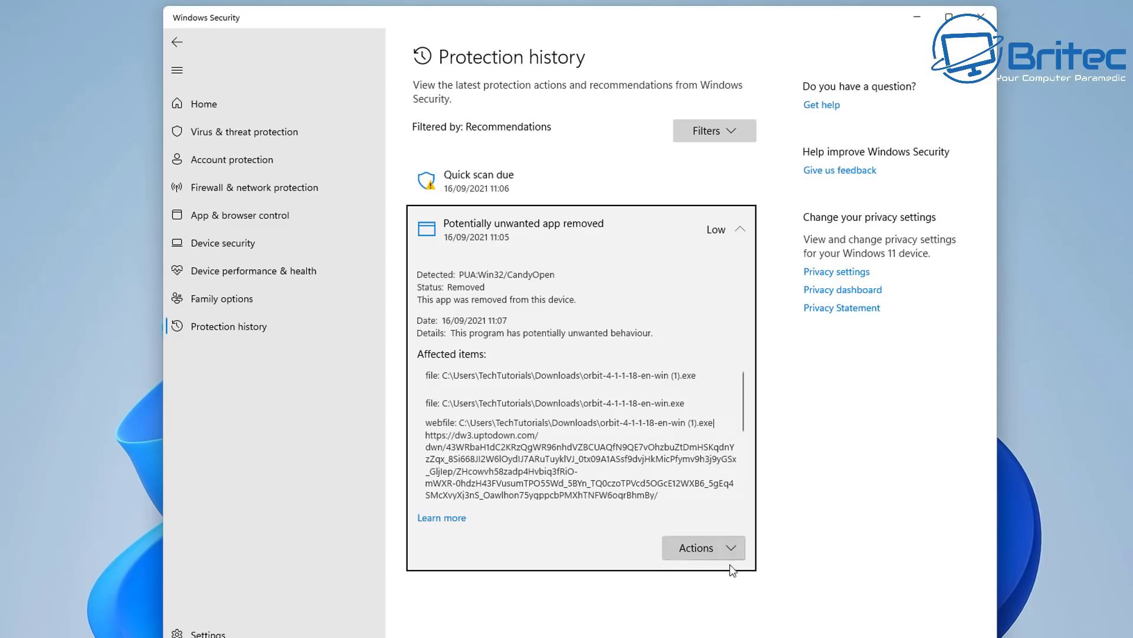
left_click(732, 547)
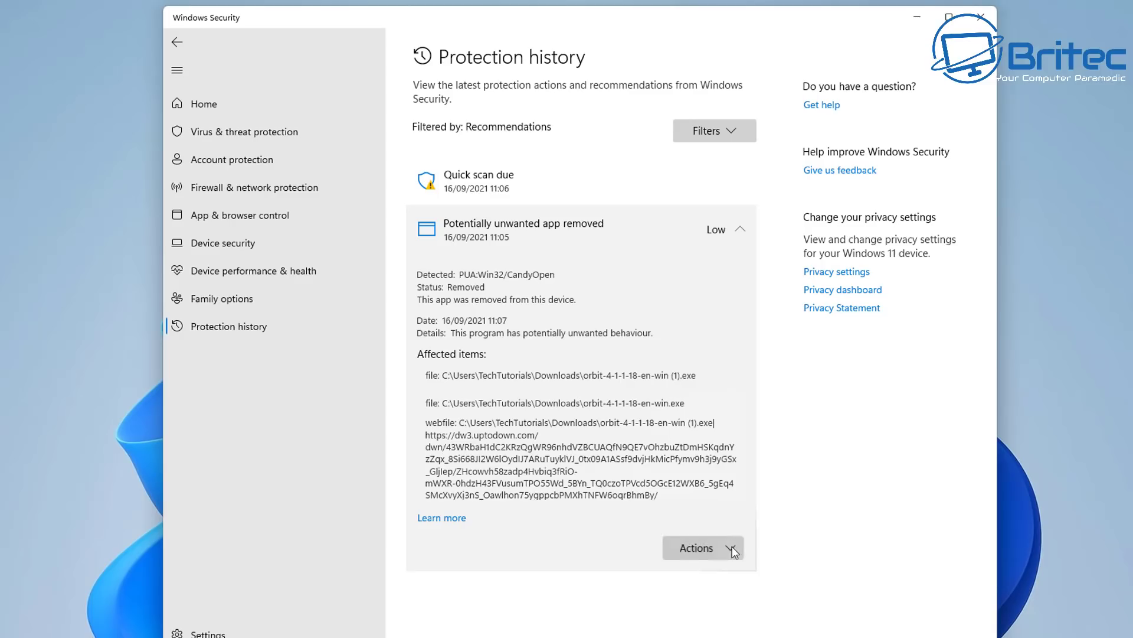
left_click(732, 493)
left_click(733, 545)
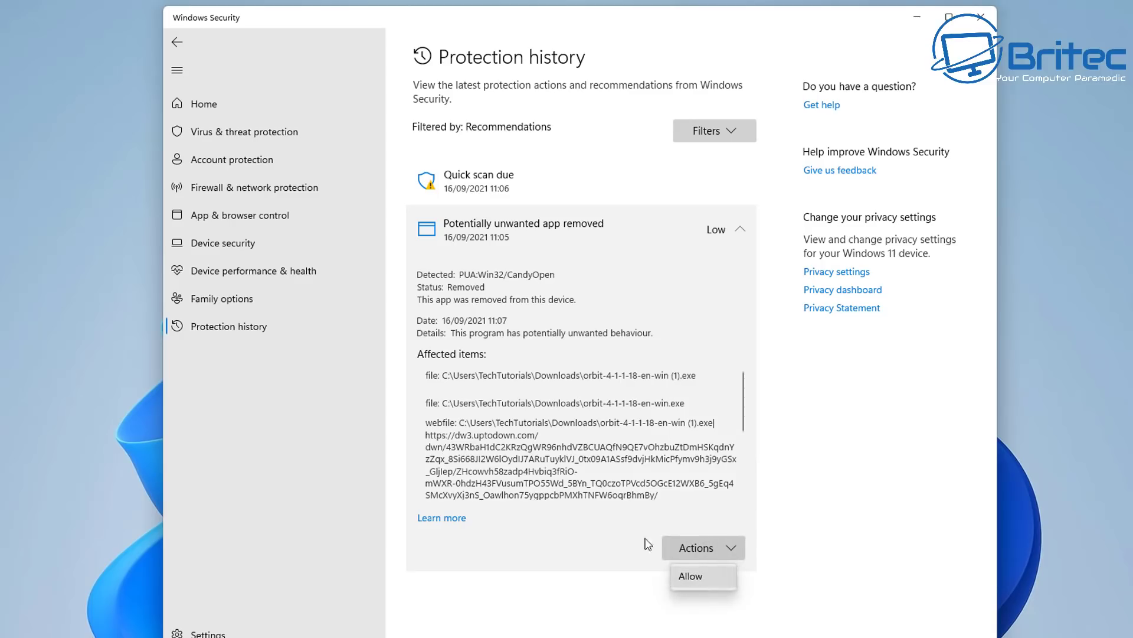
left_click(632, 501)
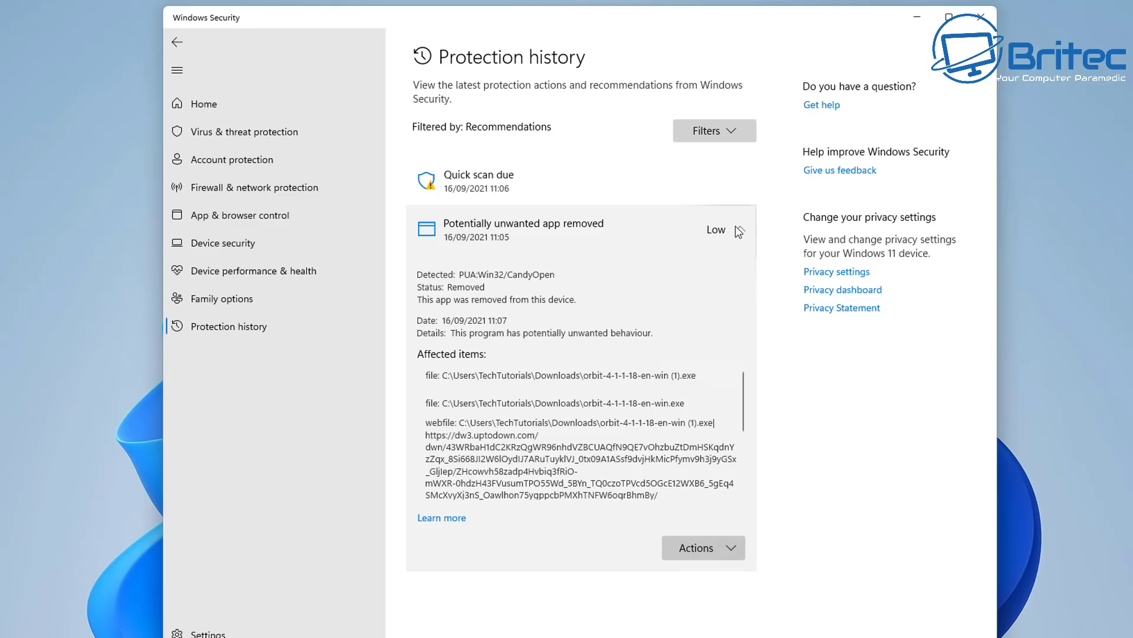
- Check the history filters, then start a quick scan from Virus & threat protection
left_click(737, 128)
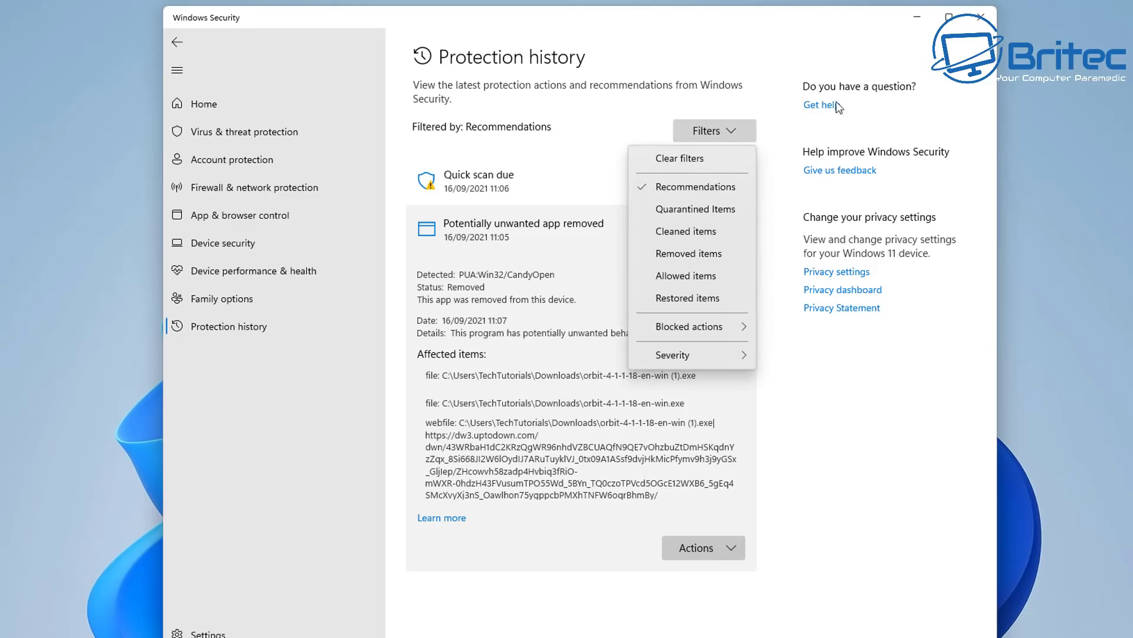
left_click(980, 17)
left_click(509, 296)
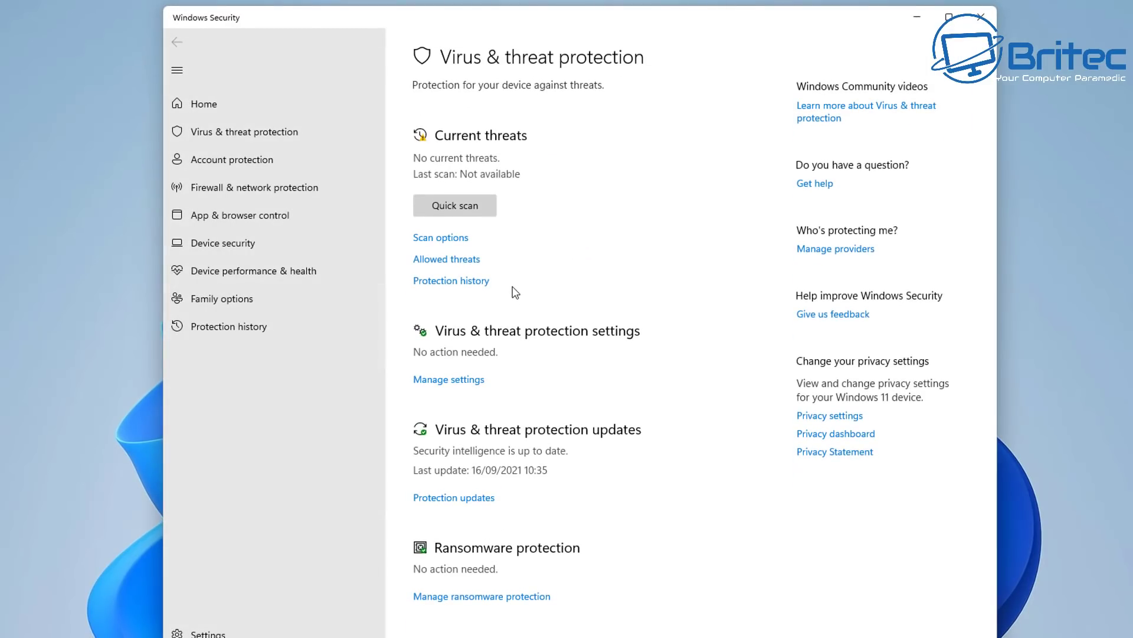
left_click(467, 207)
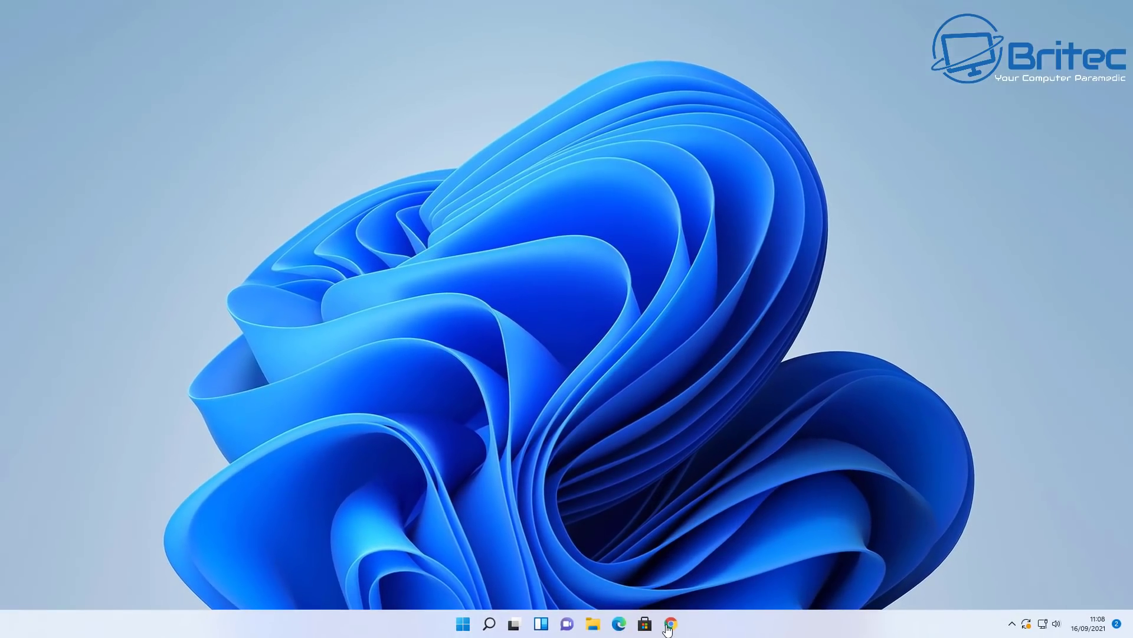
- From the utorrent search results, download the Basic µTorrent Classic installer (uTorrent.exe) from utorrent.com
left_click(669, 624)
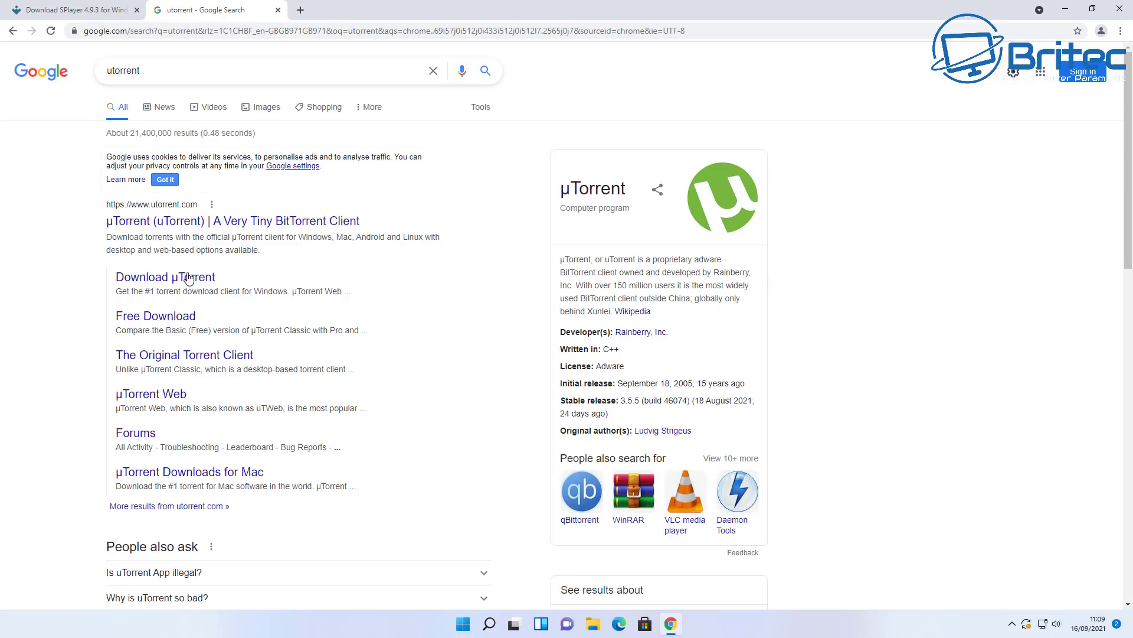
left_click(190, 224)
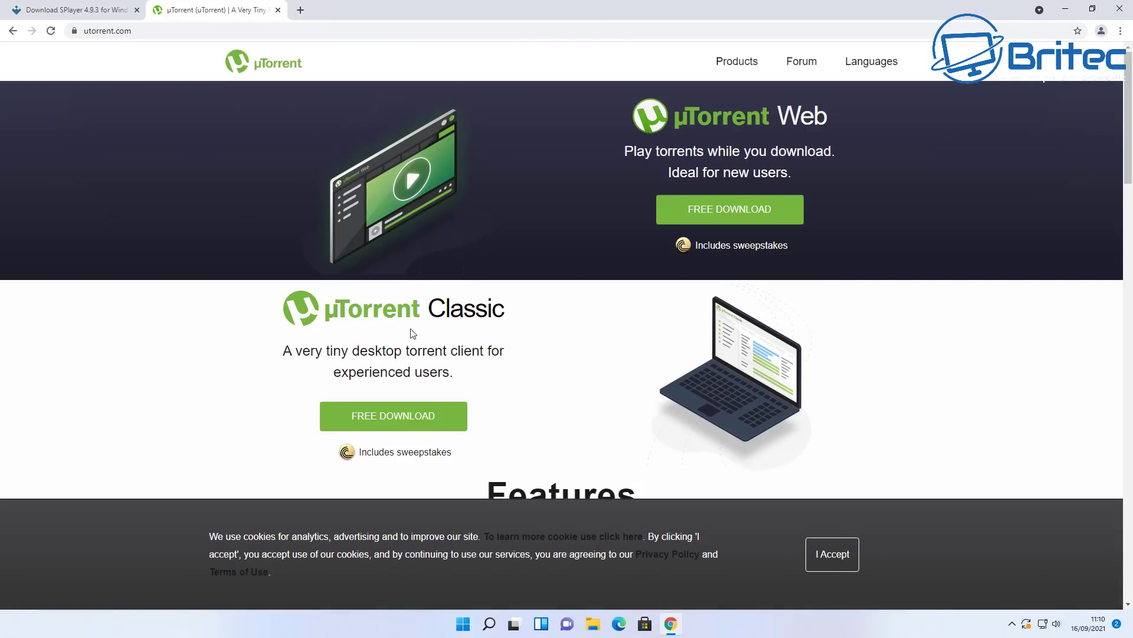
left_click(403, 420)
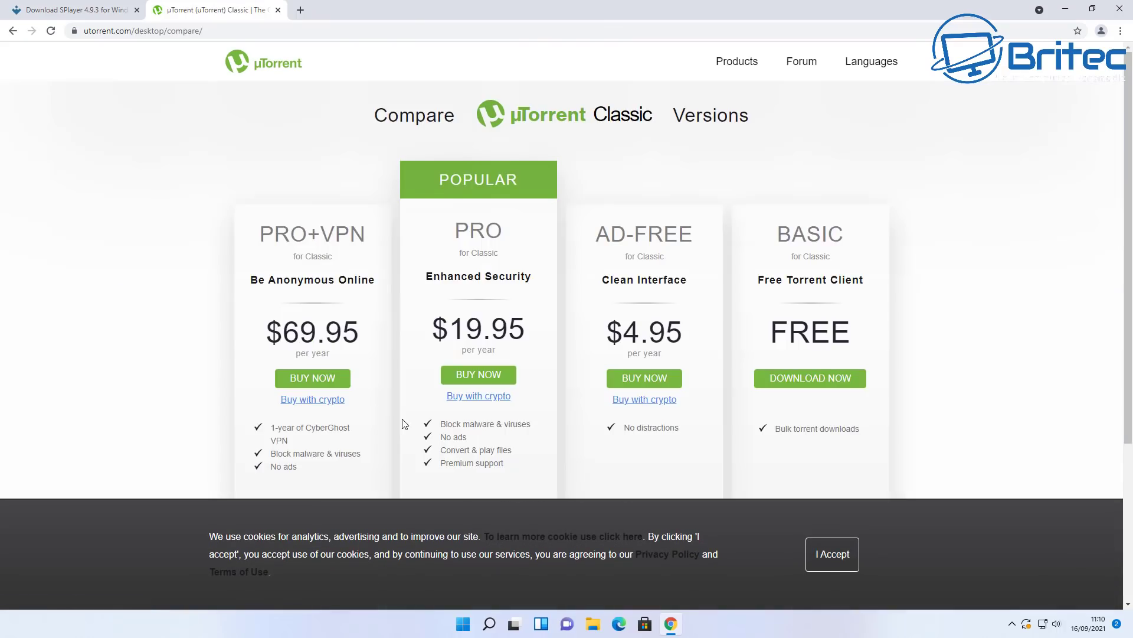
left_click(813, 381)
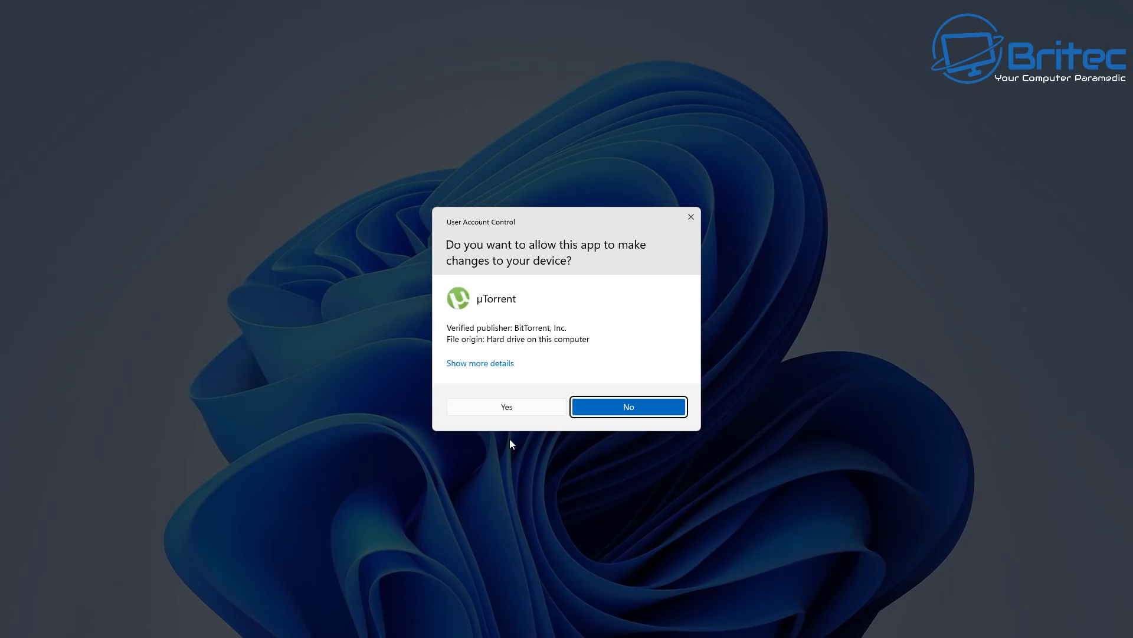
- Allow the µTorrent installer through UAC, pass the welcome and scam-warning pages, and agree to the licence
left_click(508, 406)
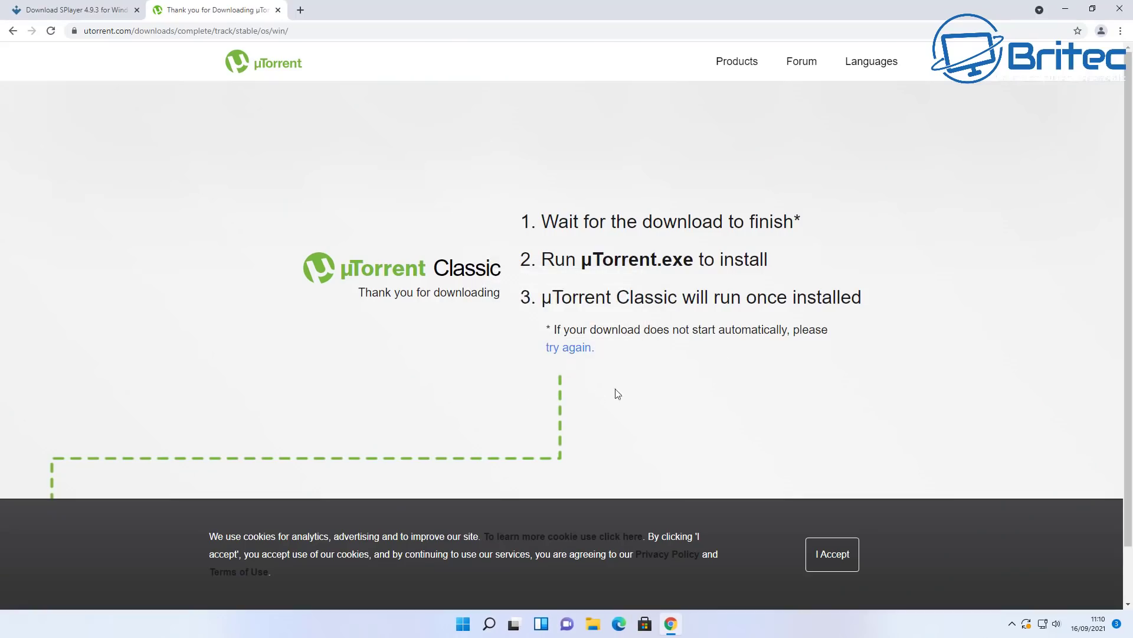
left_click(1066, 9)
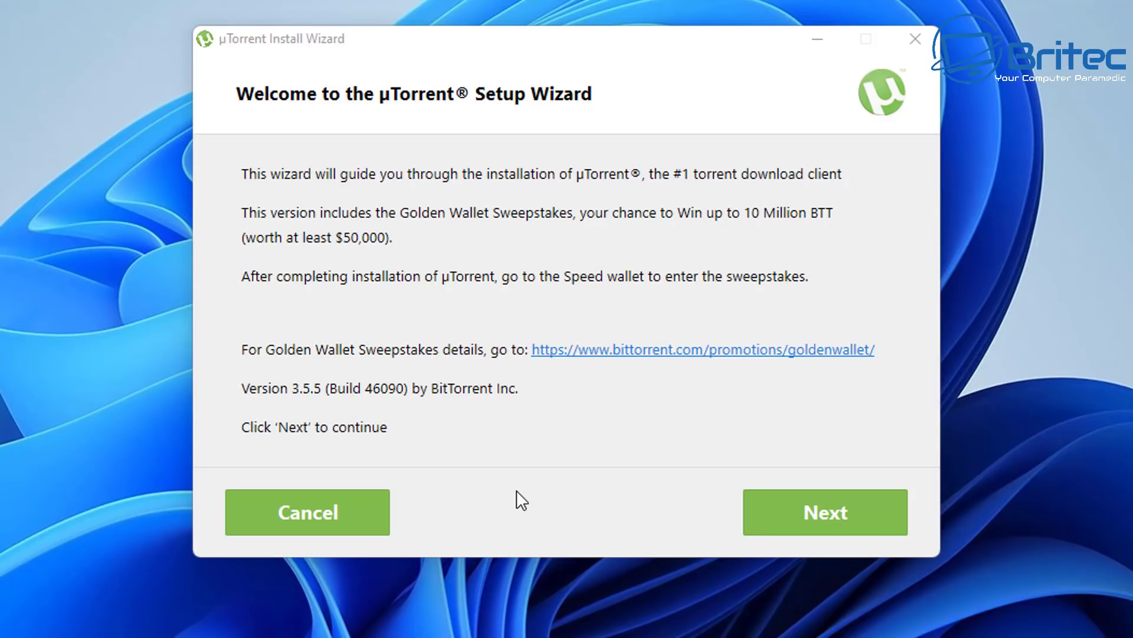
left_click(779, 519)
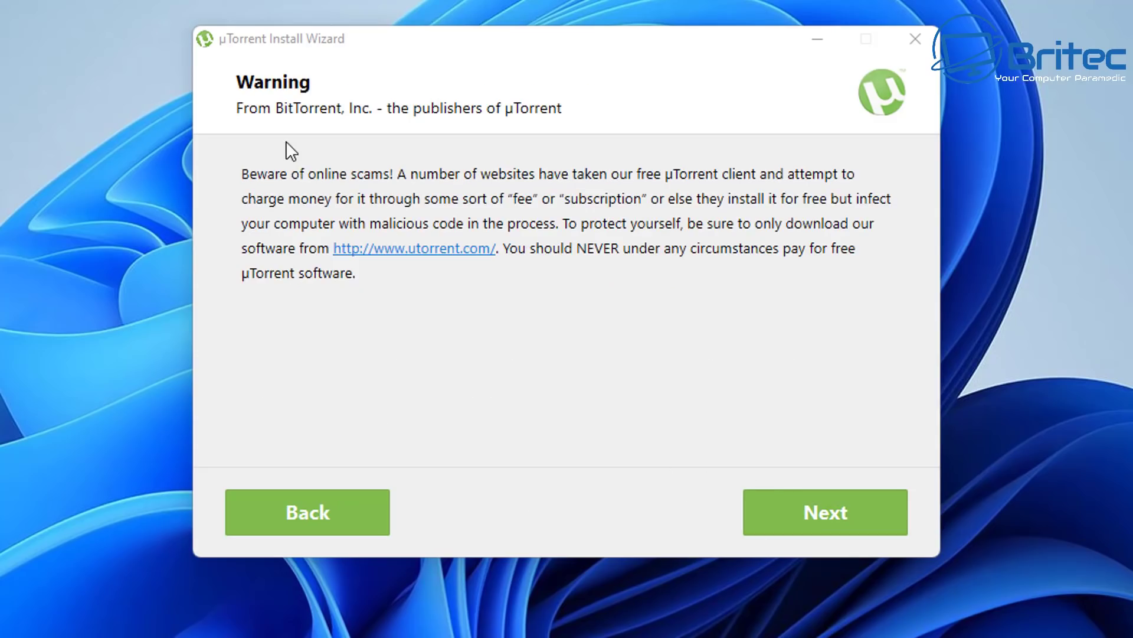
left_click(813, 527)
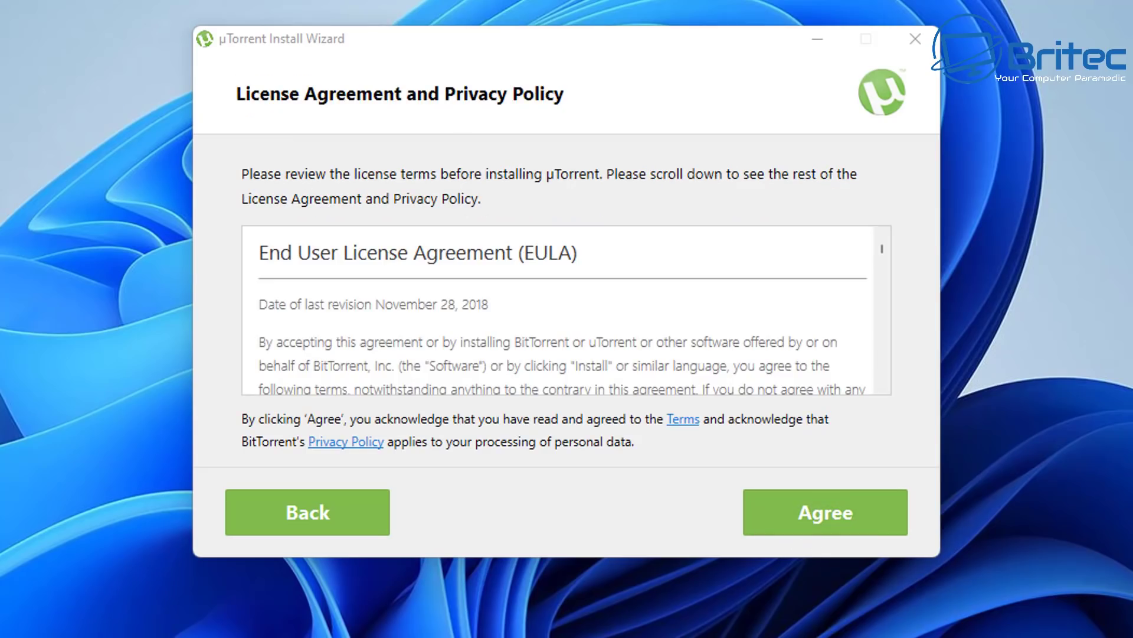
left_click(847, 536)
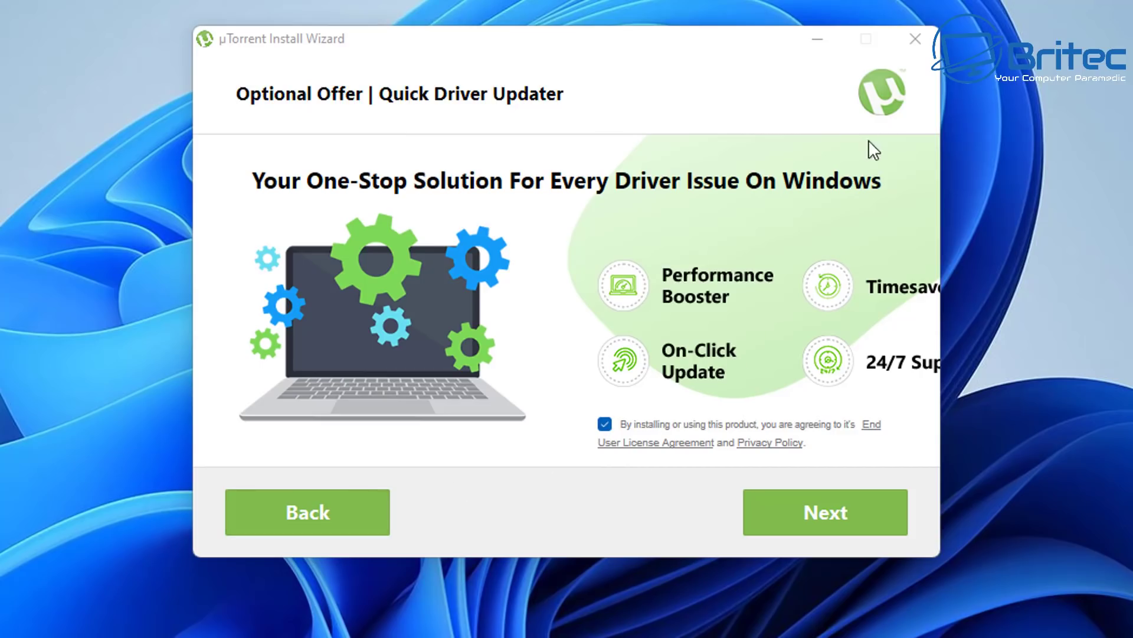
- Untick the Quick Driver Updater offer and choose Download without SpyHunter 5, keeping default shortcut options
left_click(605, 425)
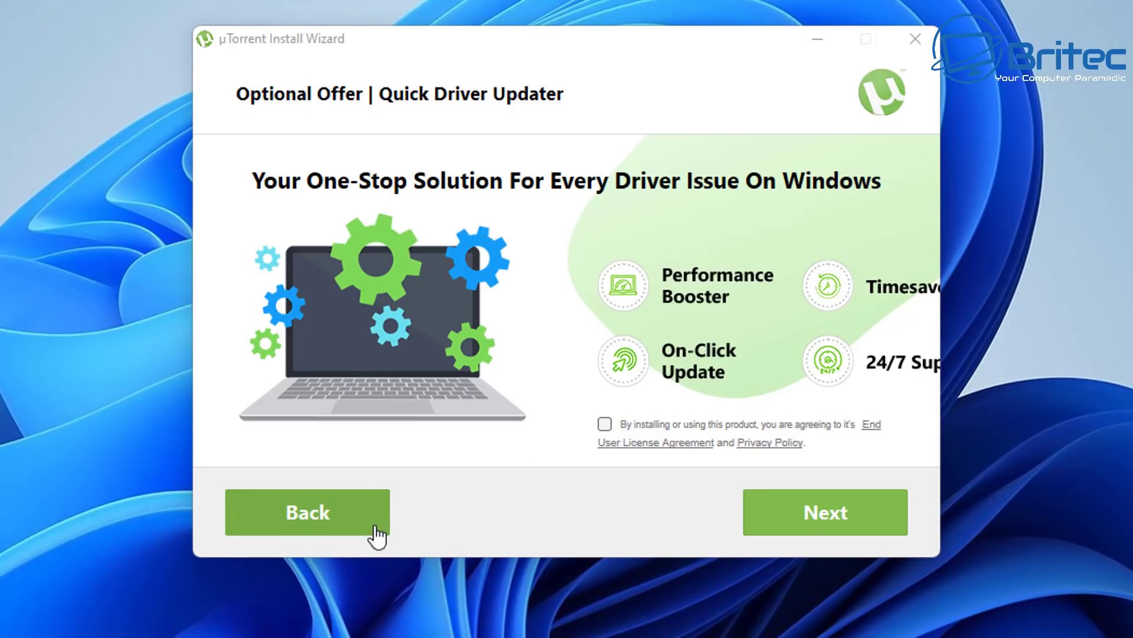
left_click(803, 522)
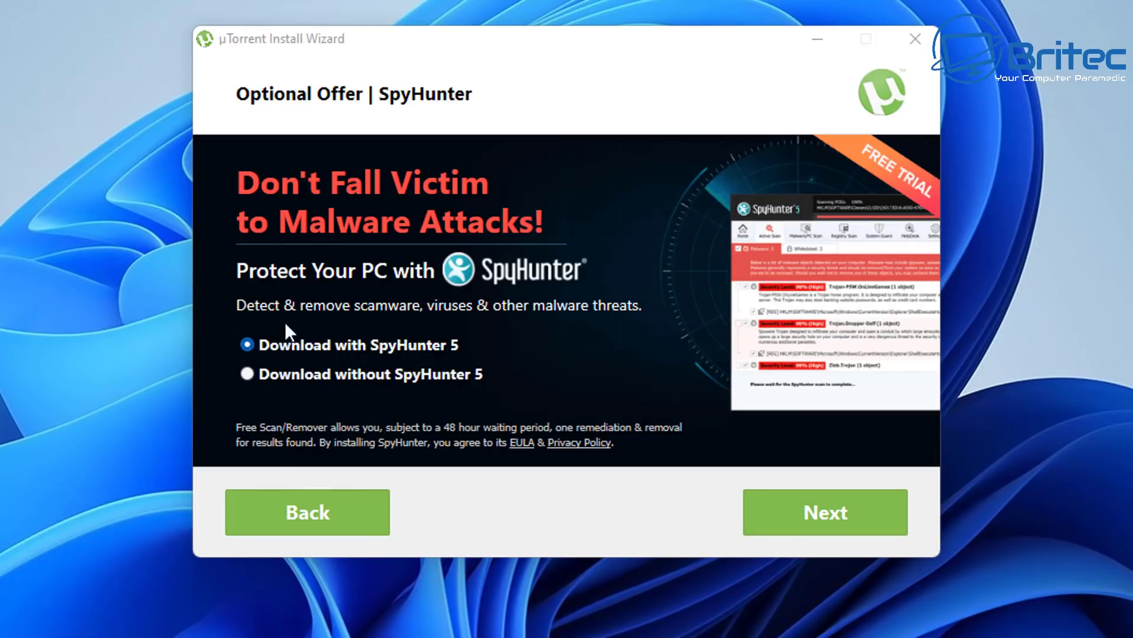
left_click(246, 376)
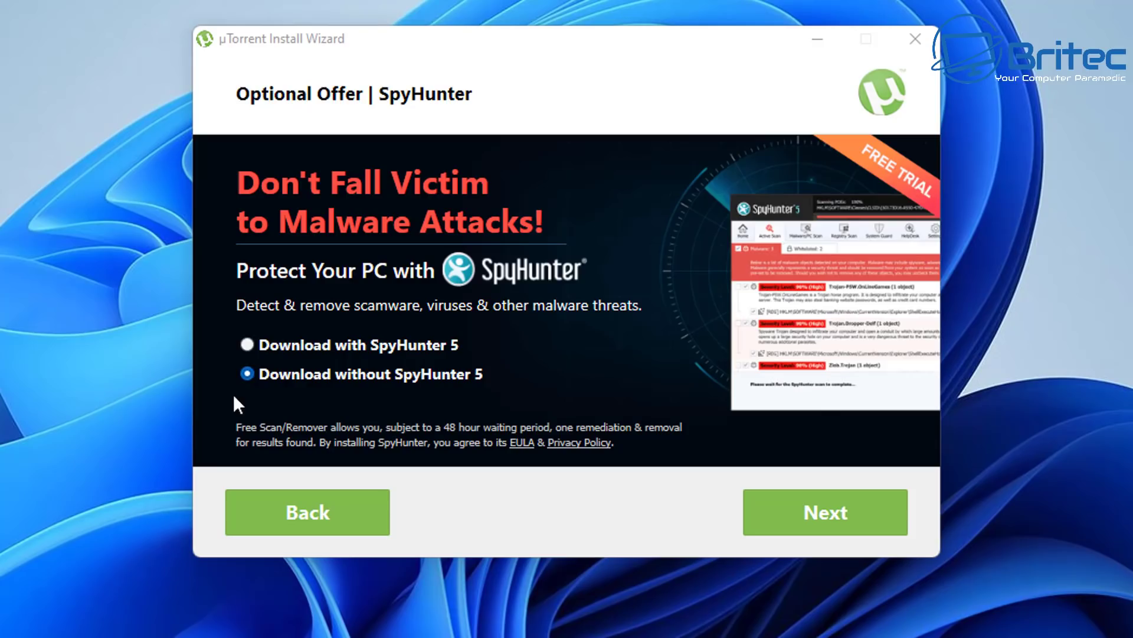
left_click(793, 527)
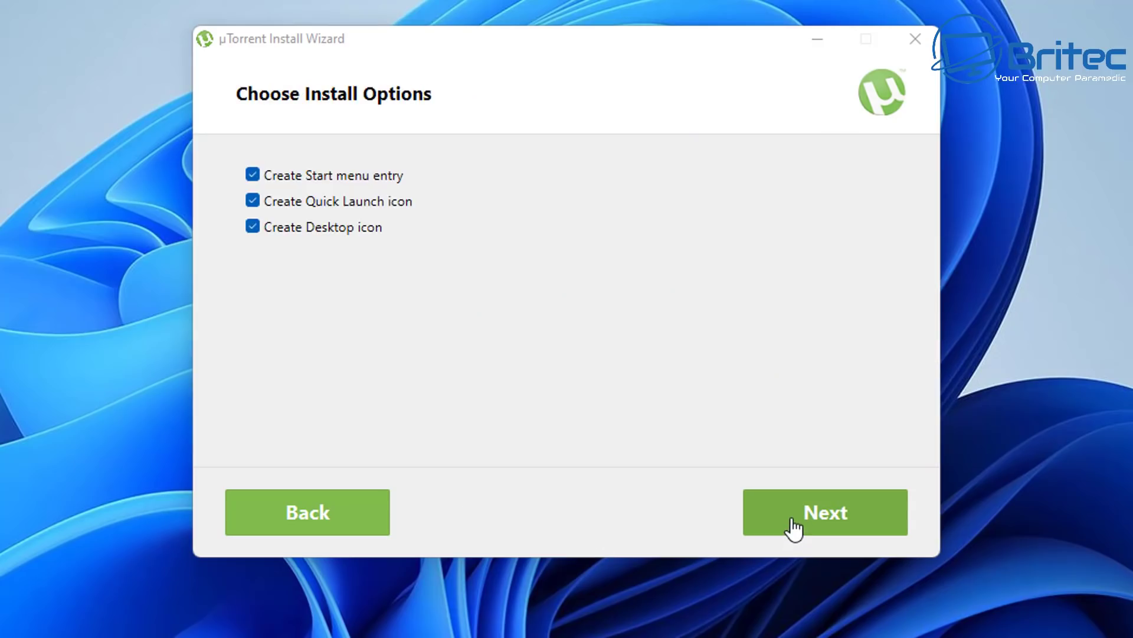
left_click(747, 532)
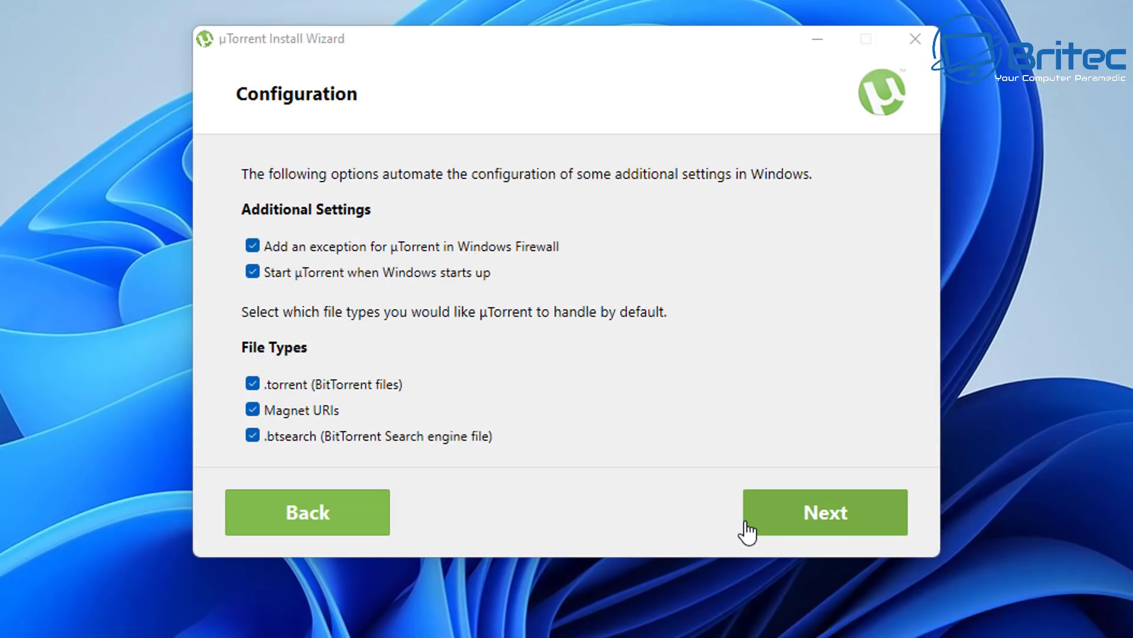
- Exit the µTorrent Install Wizard at the Configuration page without installing
left_click(915, 39)
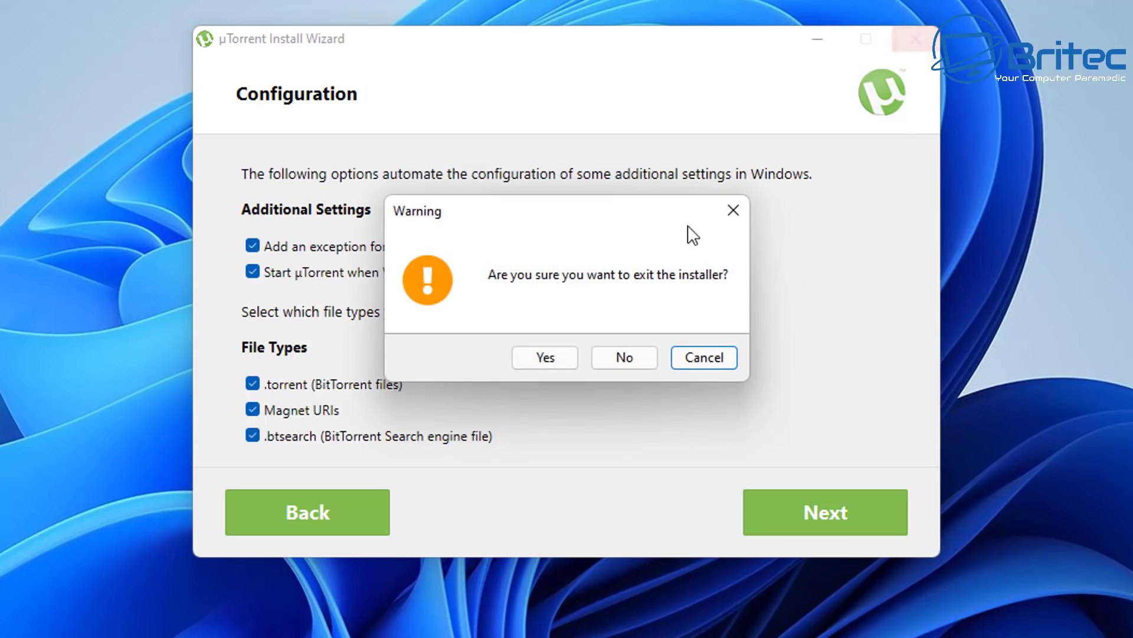
left_click(610, 357)
left_click(916, 39)
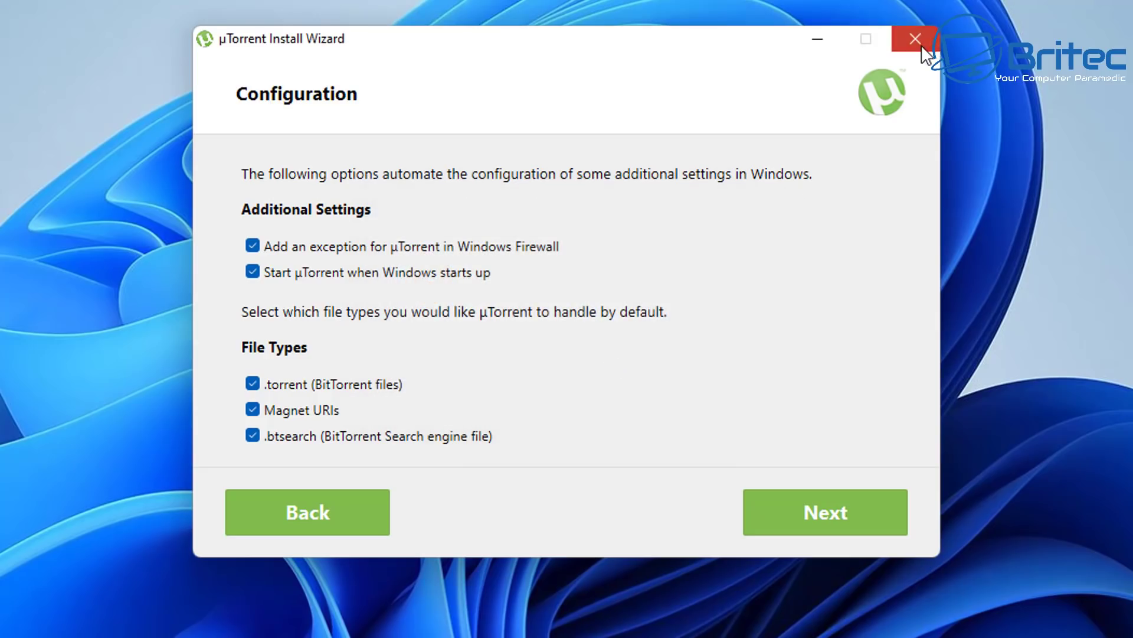
left_click(560, 361)
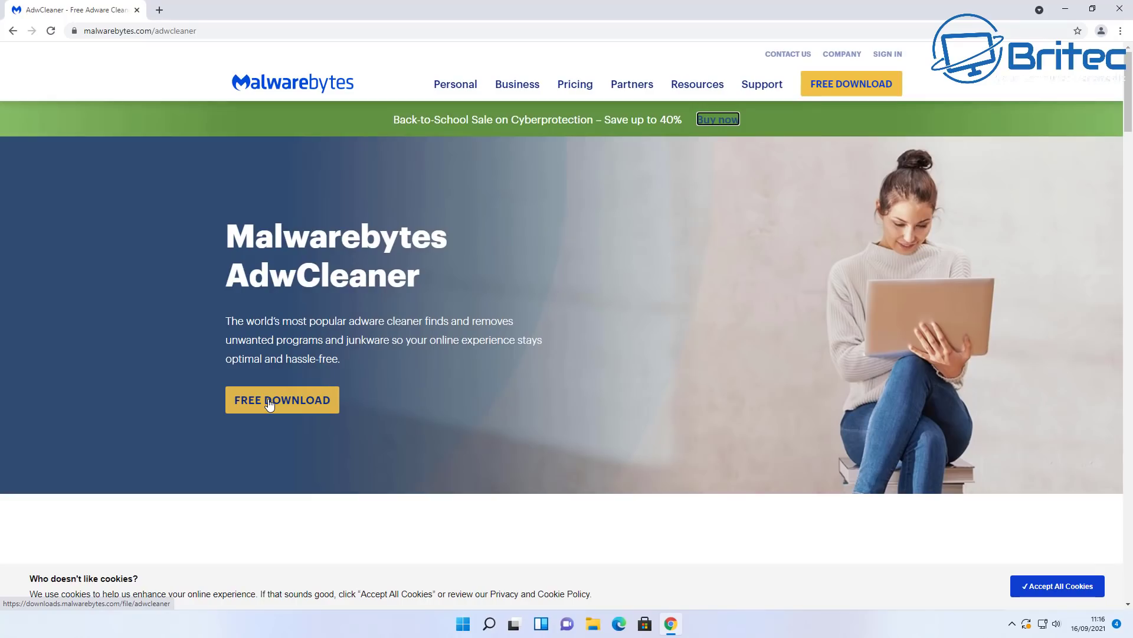
- Download adwcleaner_8.3.0.exe from the Malwarebytes page and run it, allowing it through UAC
left_click(284, 412)
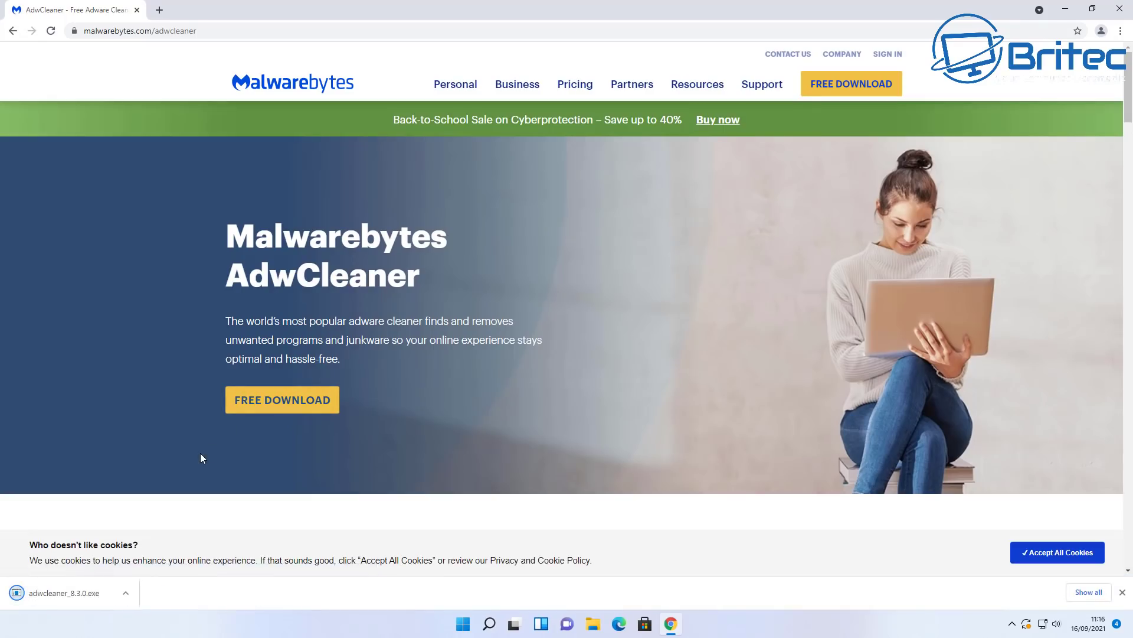
left_click(62, 593)
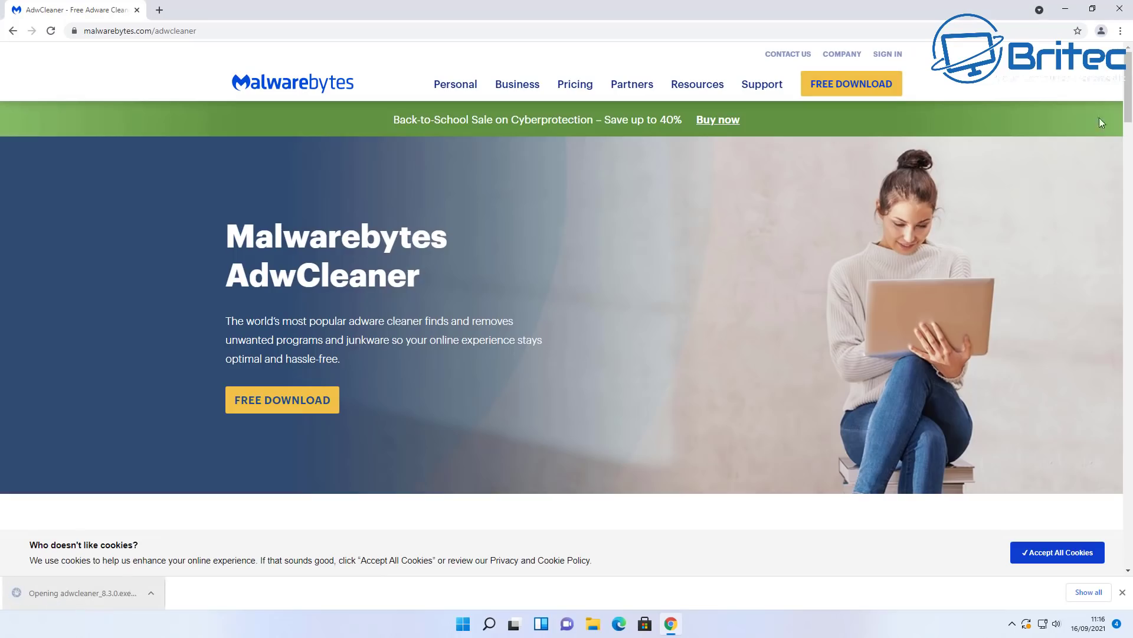
left_click(1066, 9)
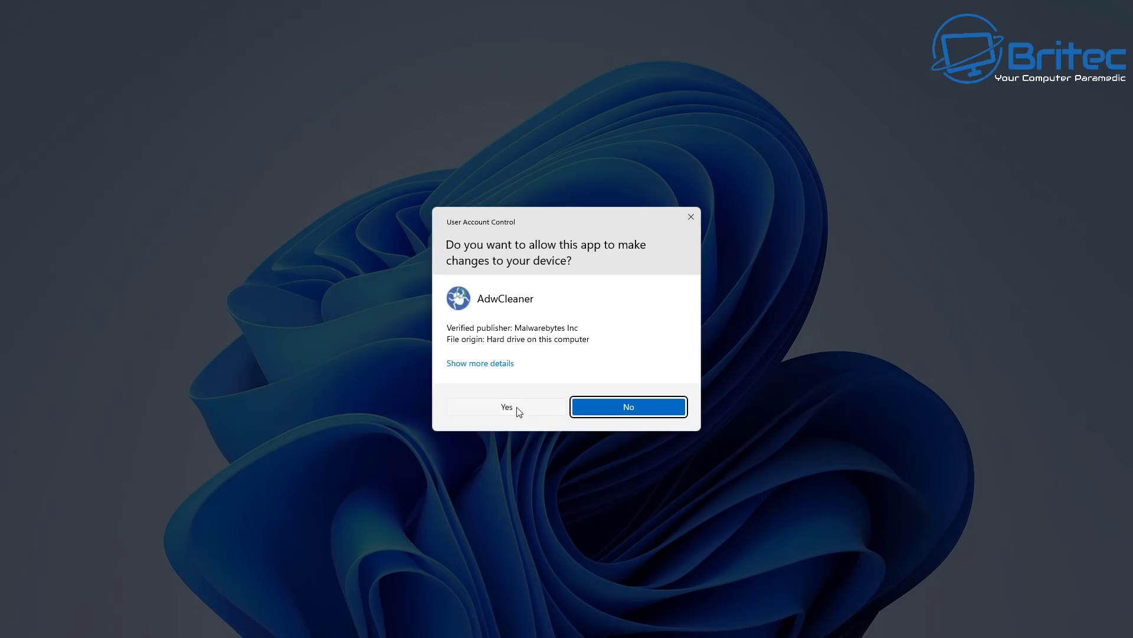
left_click(516, 406)
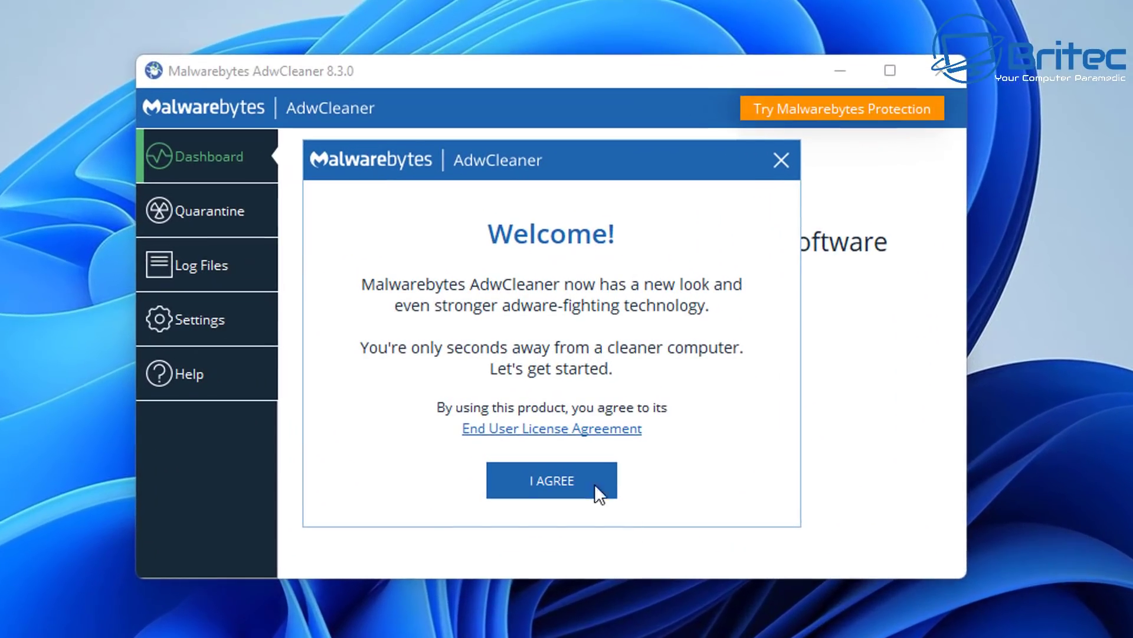
- Accept AdwCleaner's licence, then in Settings turn on IFEO key deletion, Reset Firewall and Reset IPSec
left_click(573, 478)
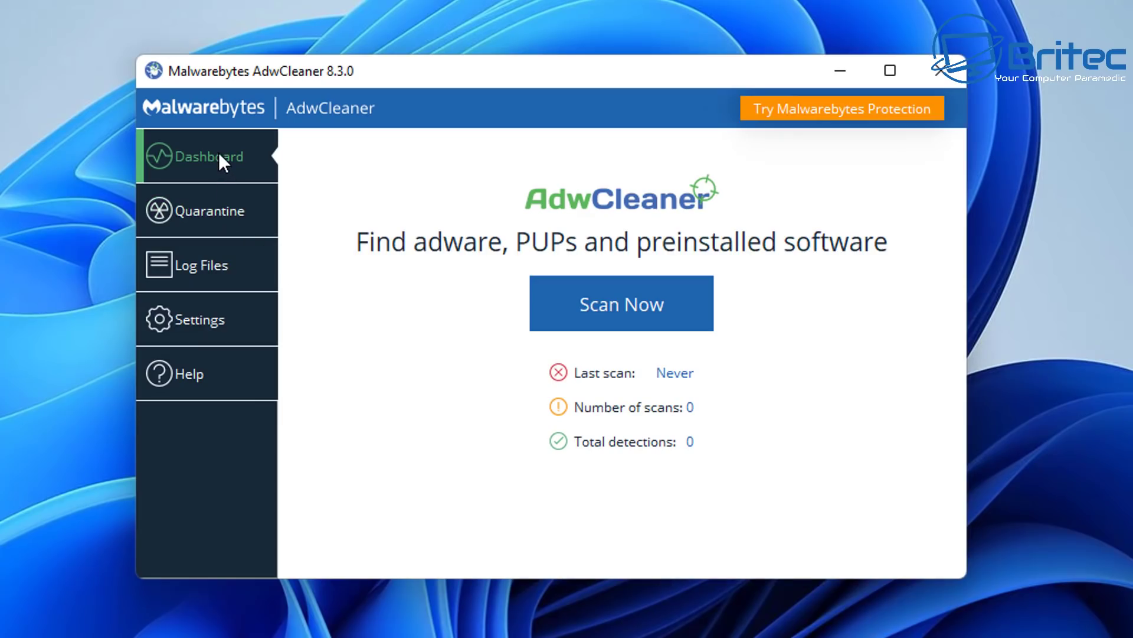
left_click(216, 318)
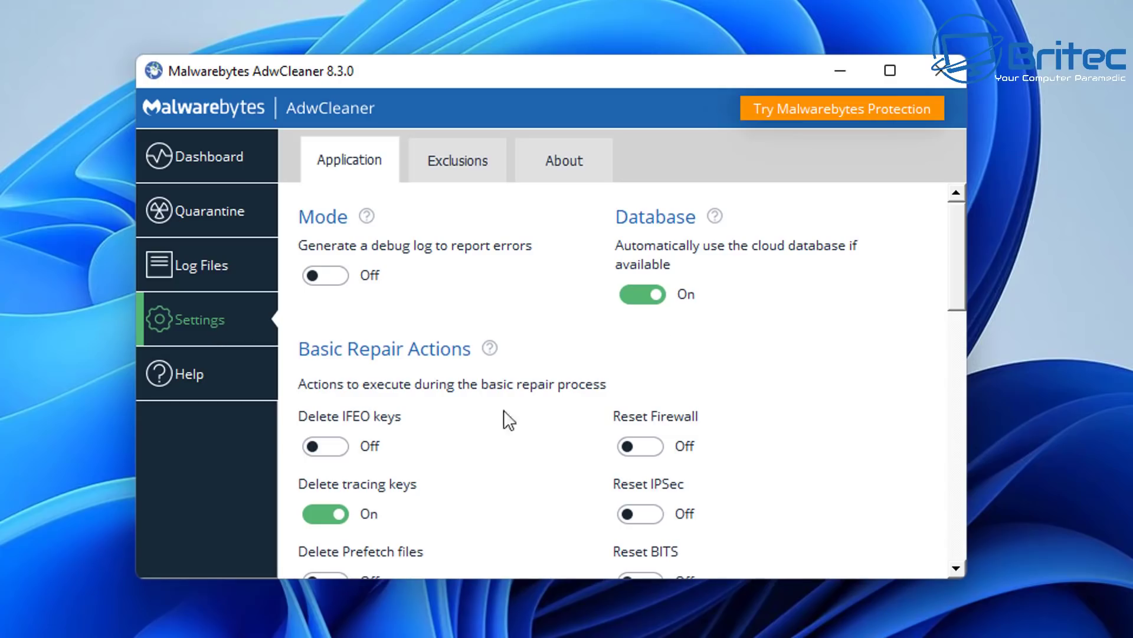
left_click(328, 452)
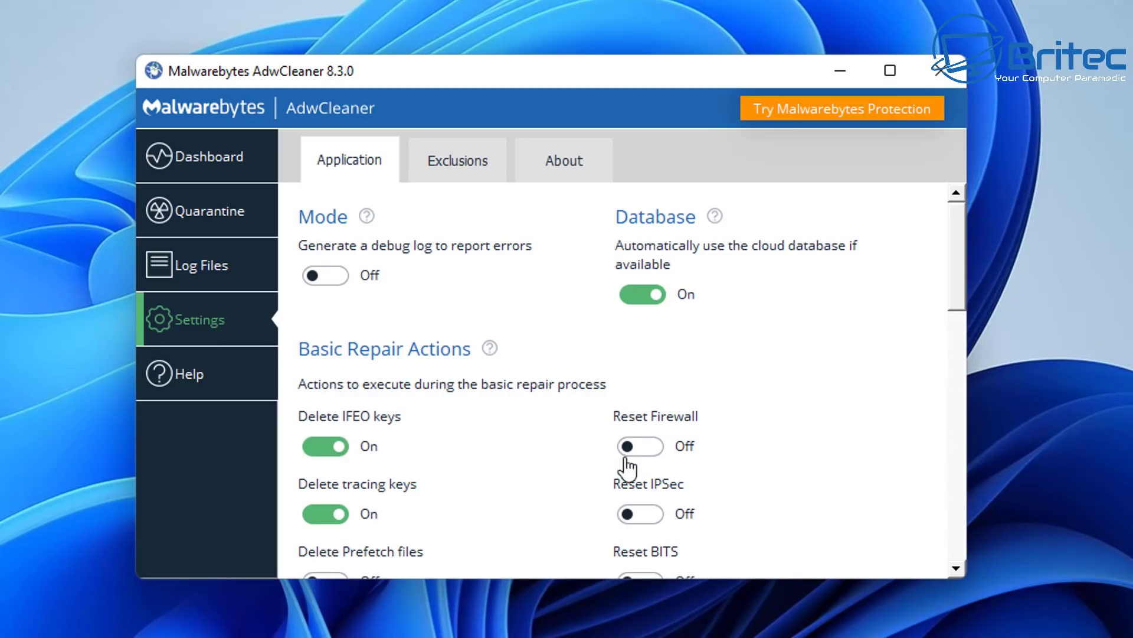
left_click(642, 450)
left_click(640, 517)
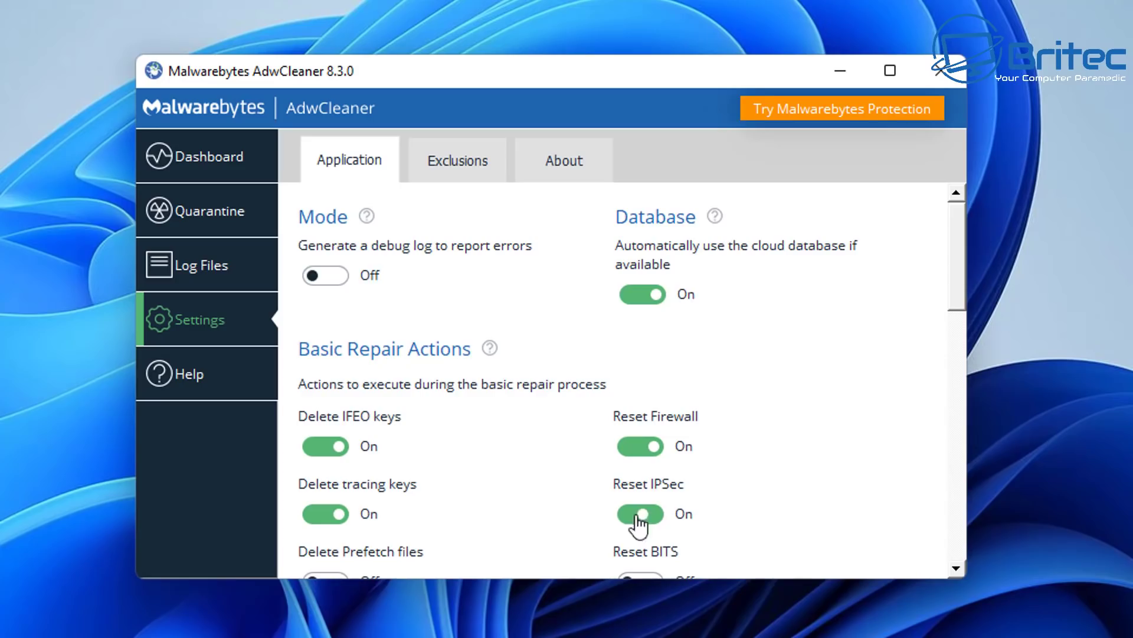
- Turn on Reset BITS, Prefetch file deletion, Reset Proxy and Reset IE policies
scroll(509, 523, "down", 3)
left_click(627, 451)
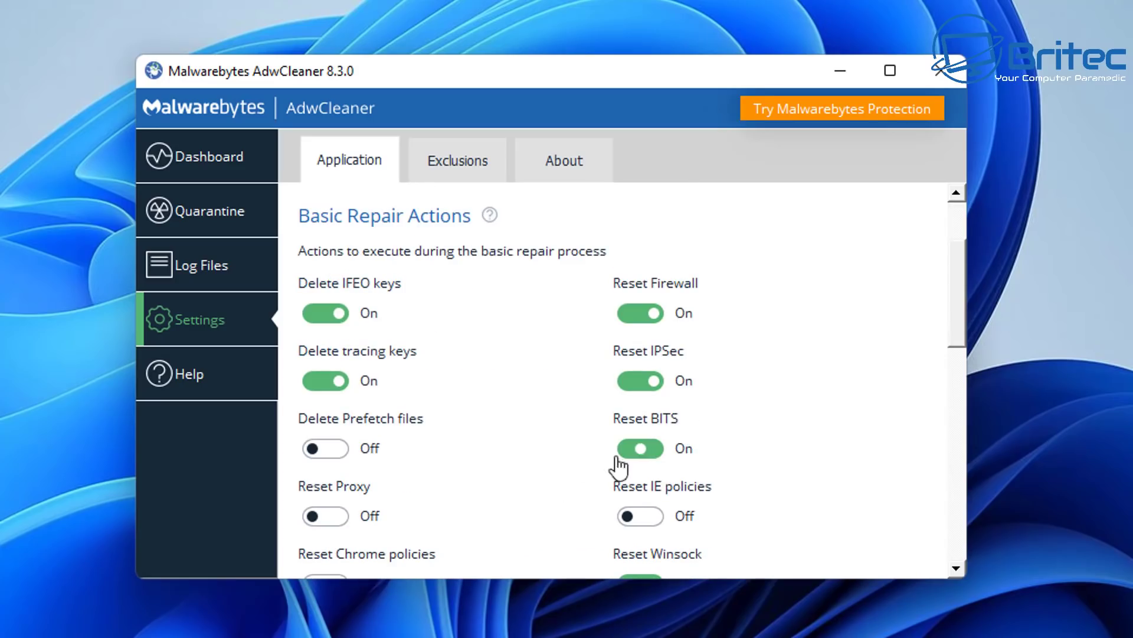
left_click(341, 453)
left_click(339, 518)
left_click(632, 519)
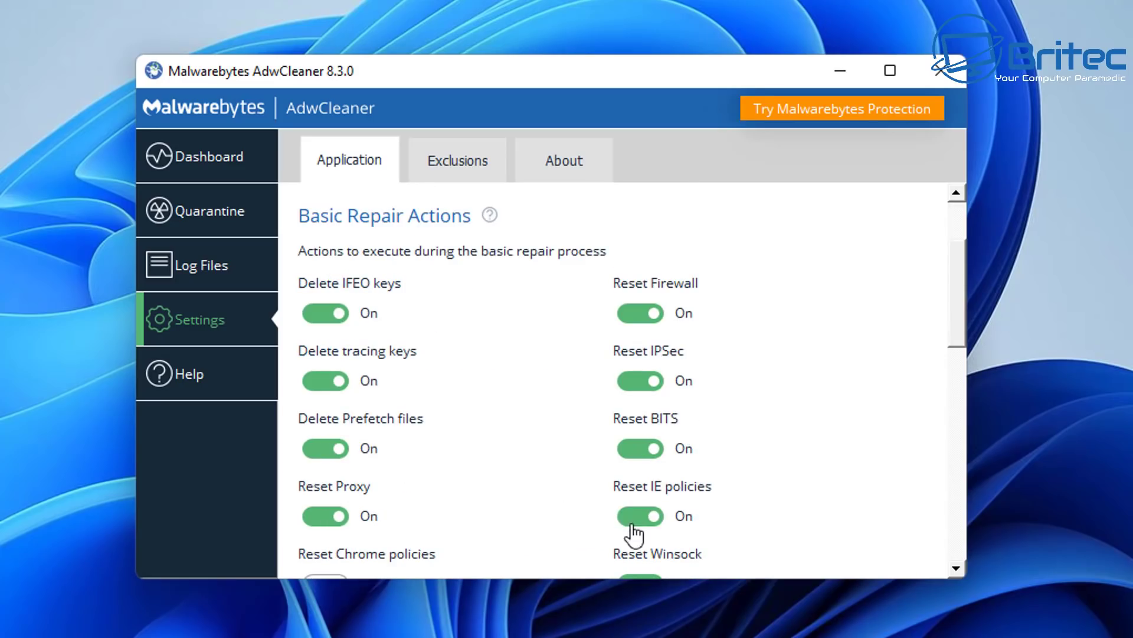
- Turn on Reset Chrome policies, Reset TCP/IP and Reset Hosts files, then review the remaining settings
scroll(549, 534, "down", 2)
left_click(342, 453)
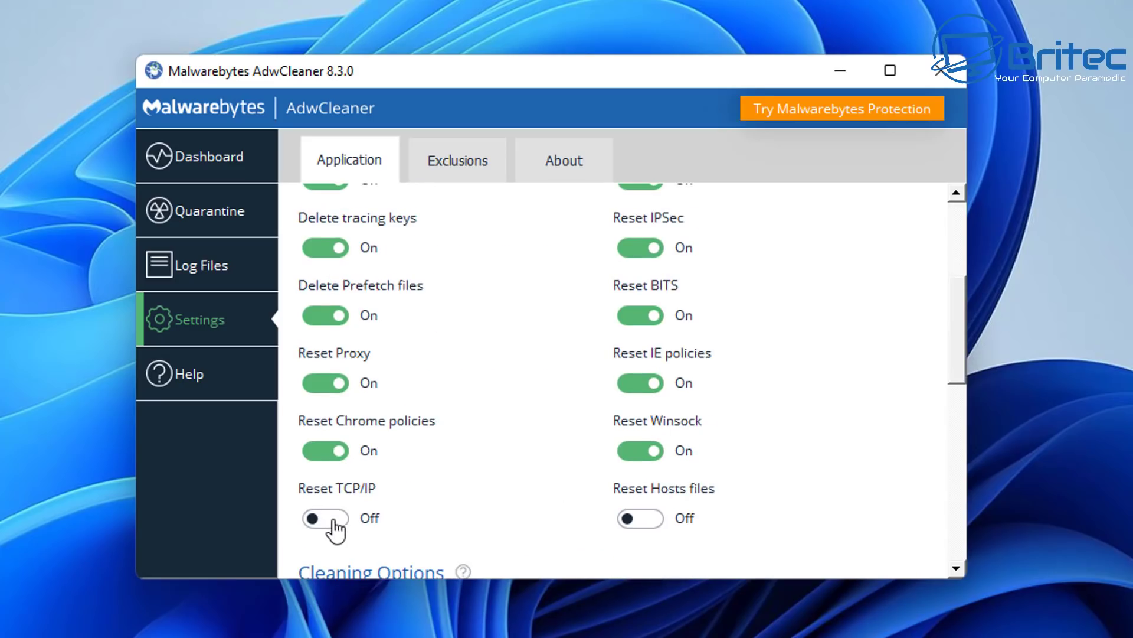
left_click(328, 517)
left_click(645, 519)
scroll(581, 511, "down", 1)
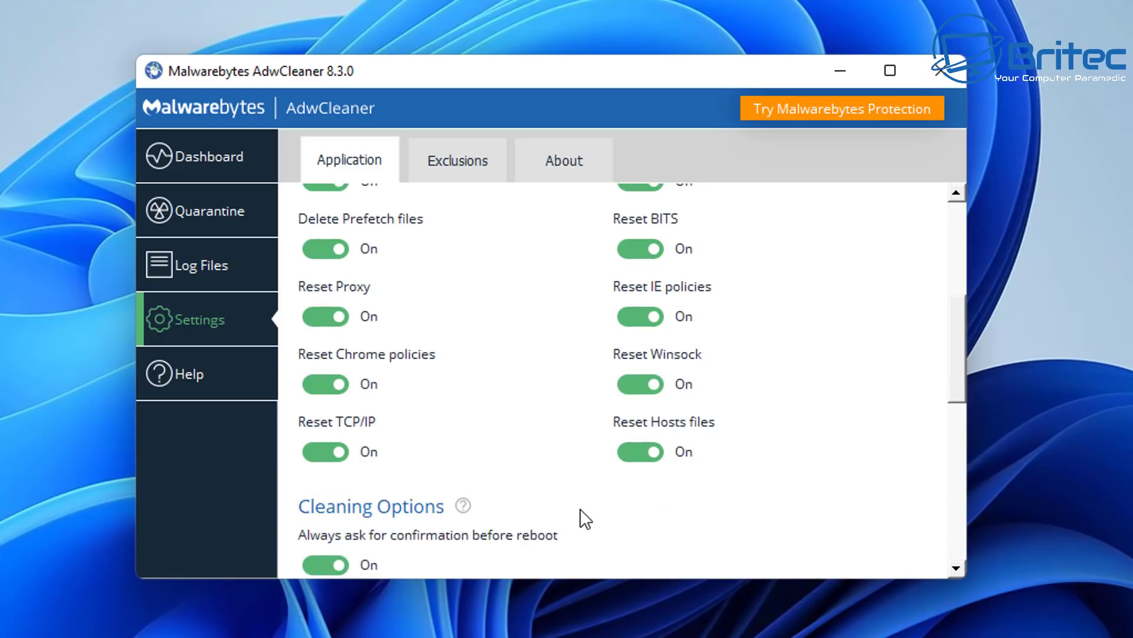
scroll(568, 509, "down", 8)
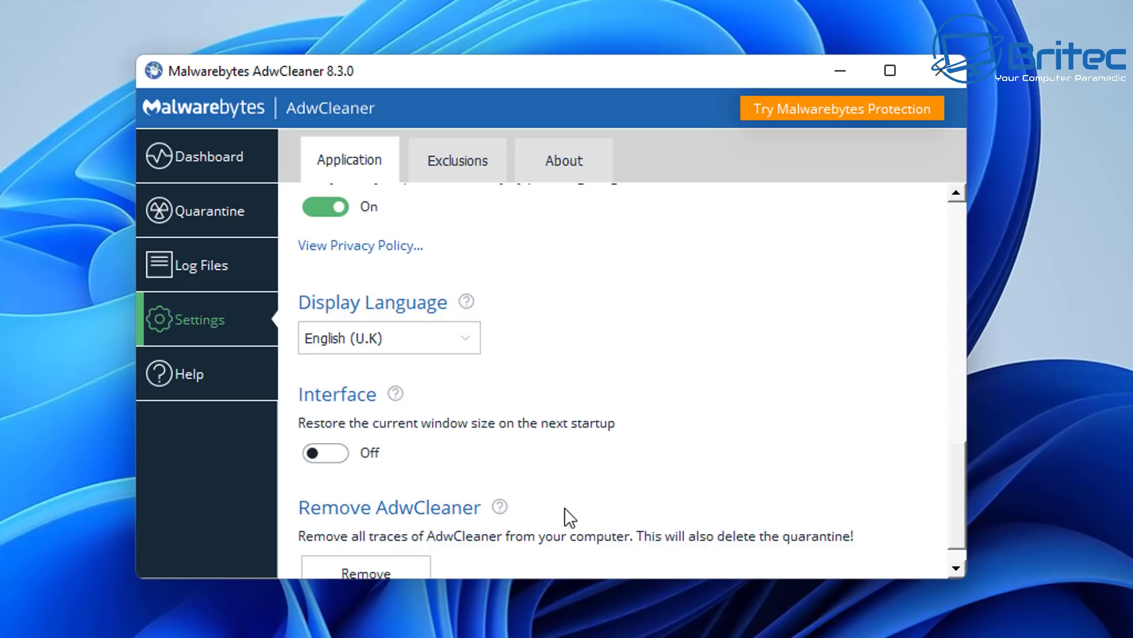
scroll(564, 508, "down", 1)
scroll(581, 503, "up", 2)
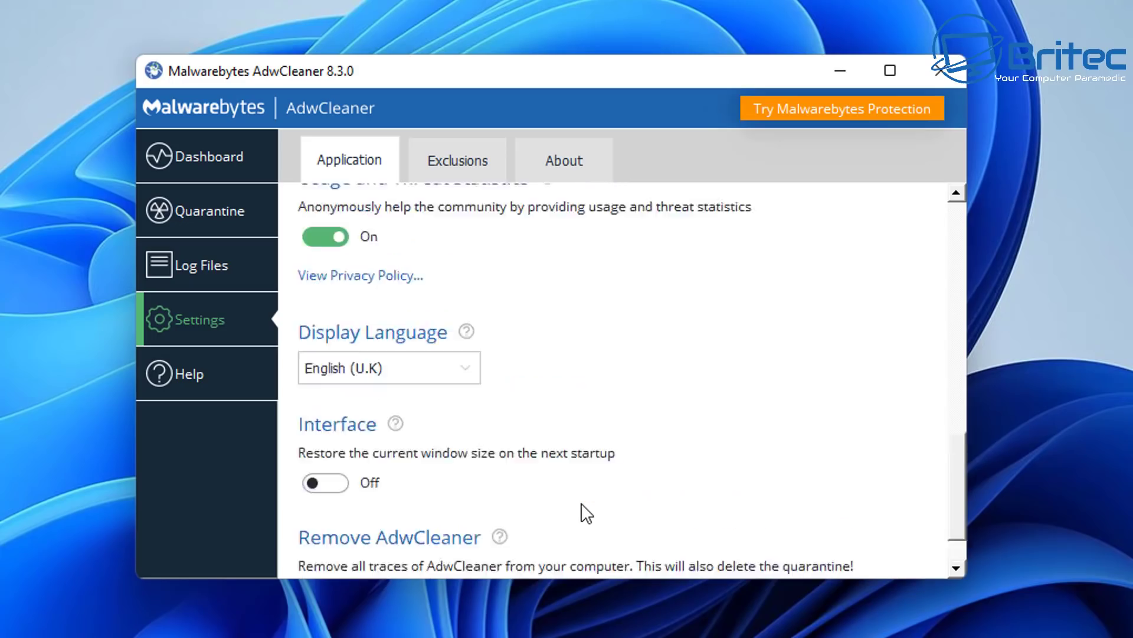
scroll(584, 511, "up", 10)
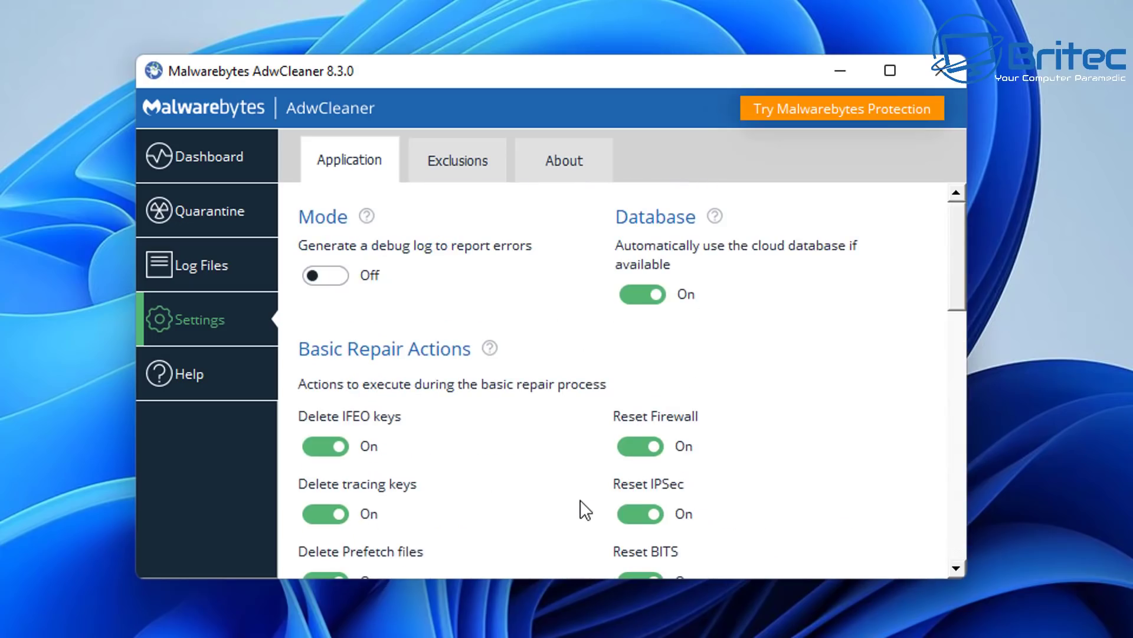
- Scan from the Dashboard (31,990 objects, nothing found), then run Basic Repair and confirm Continue
left_click(461, 160)
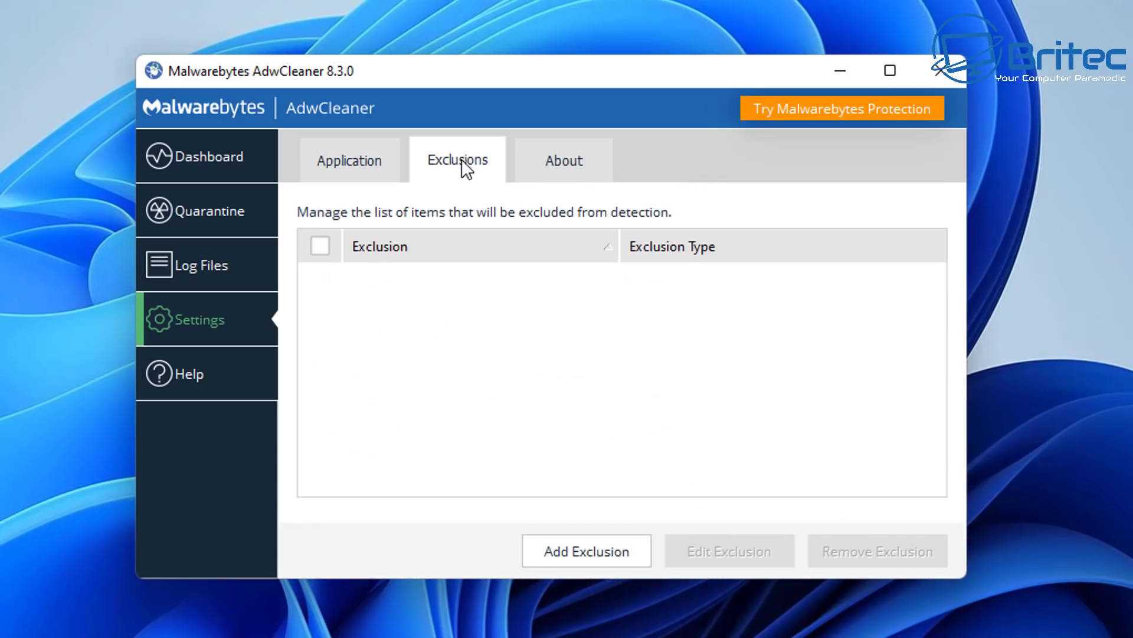
left_click(214, 158)
left_click(572, 303)
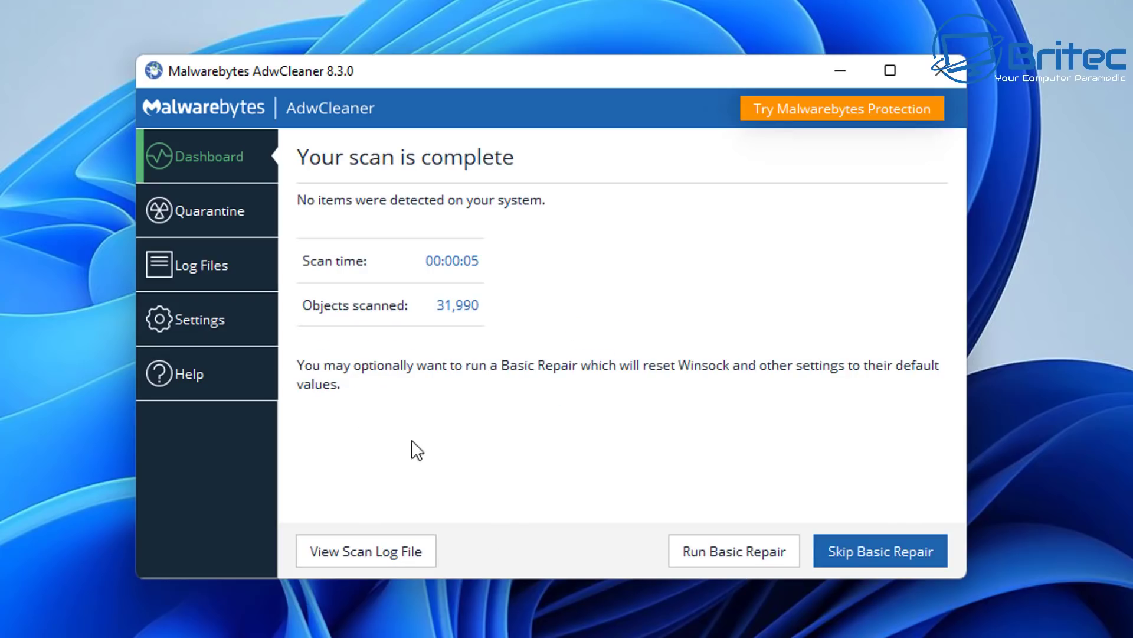
left_click(750, 561)
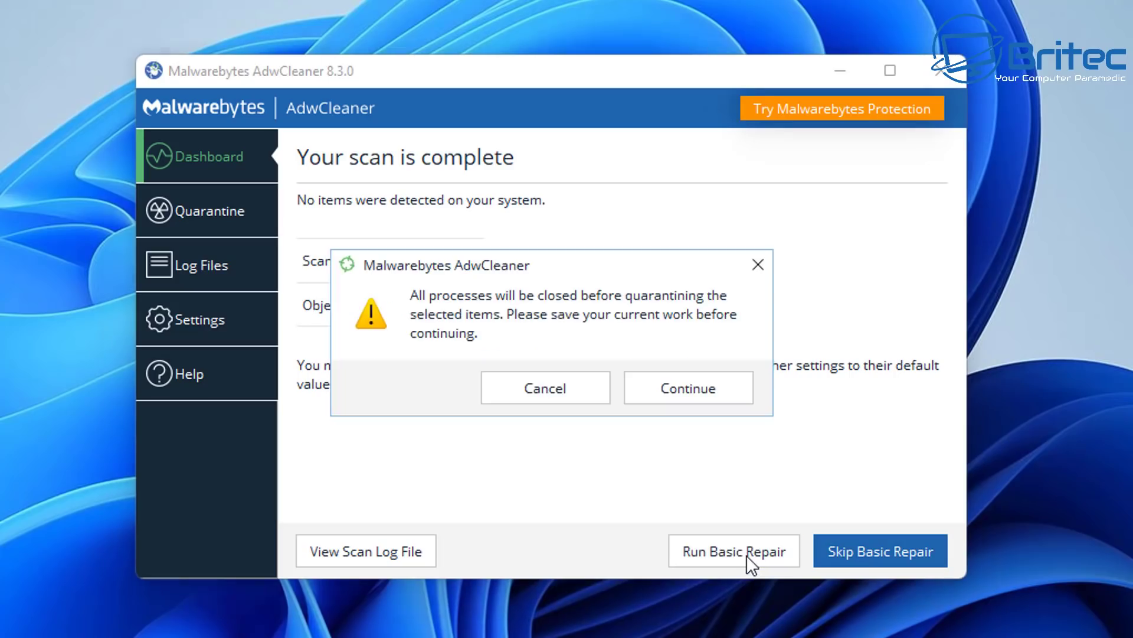
left_click(730, 393)
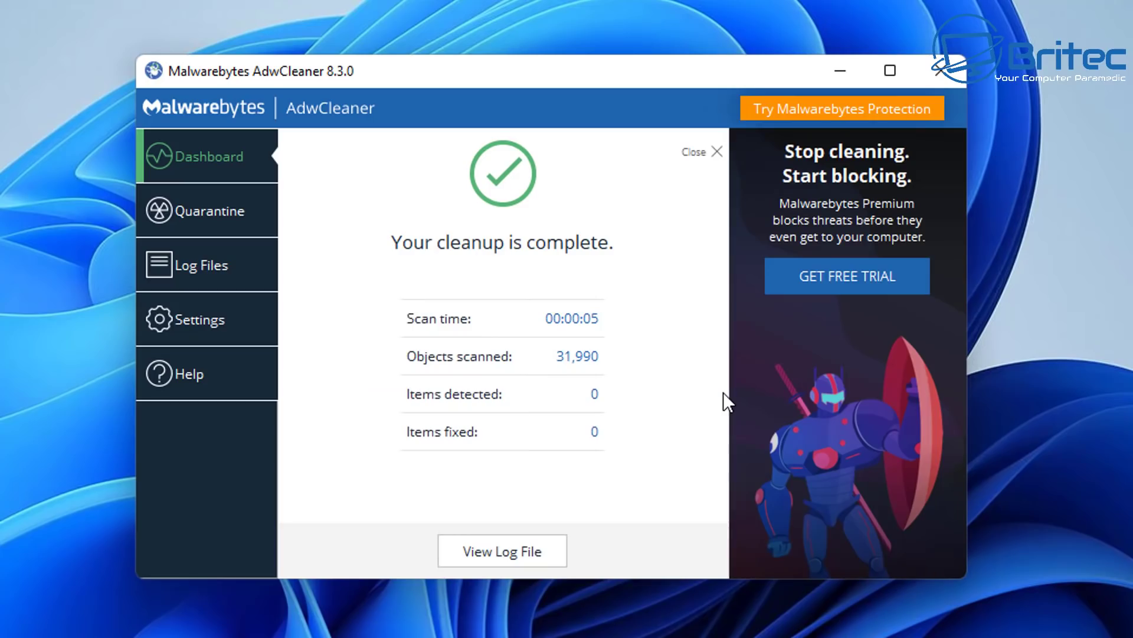
- Open AdwCleaner's Application settings and scroll down to the Remove AdwCleaner option
left_click(210, 325)
left_click(348, 168)
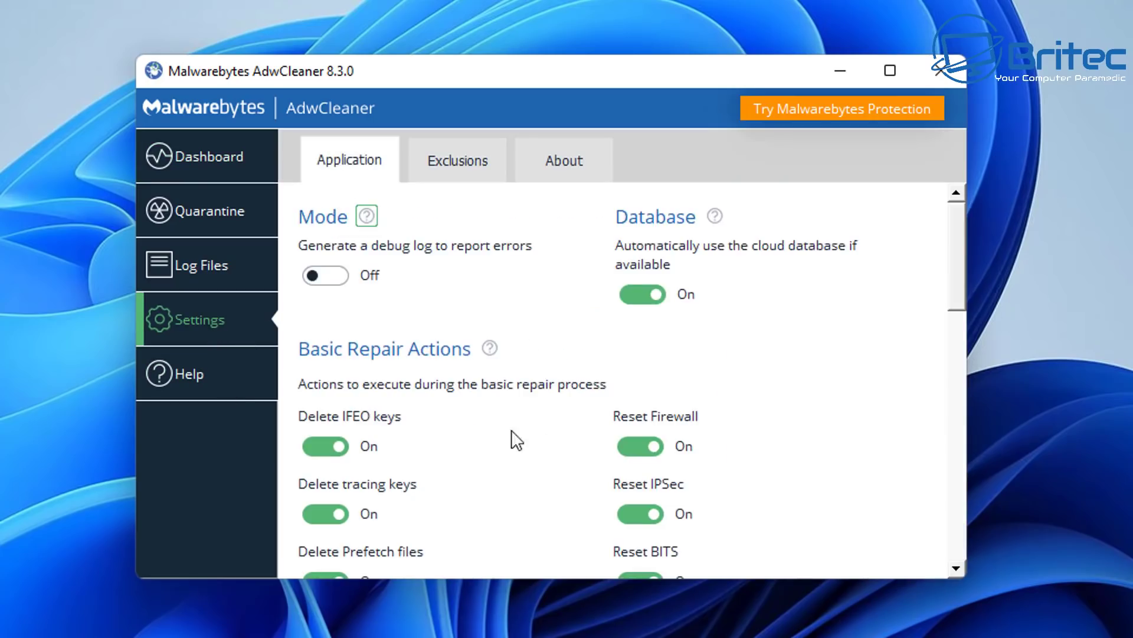
scroll(513, 472, "down", 15)
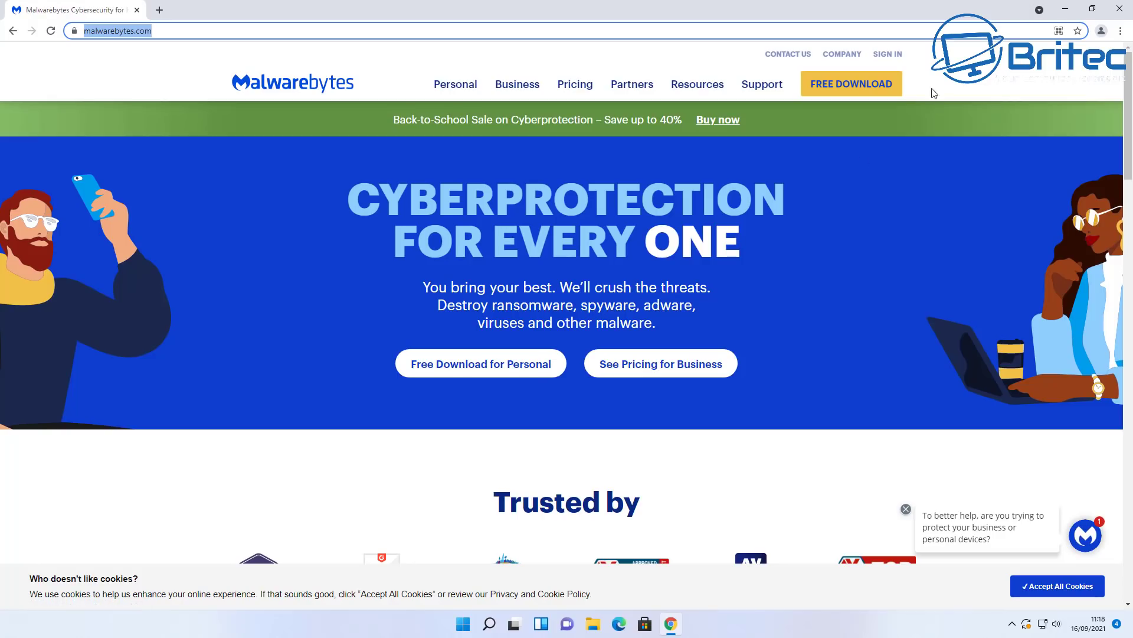
- Download Malwarebytes for personal use and install it to the default folder, skipping Browser Guard
left_click(495, 369)
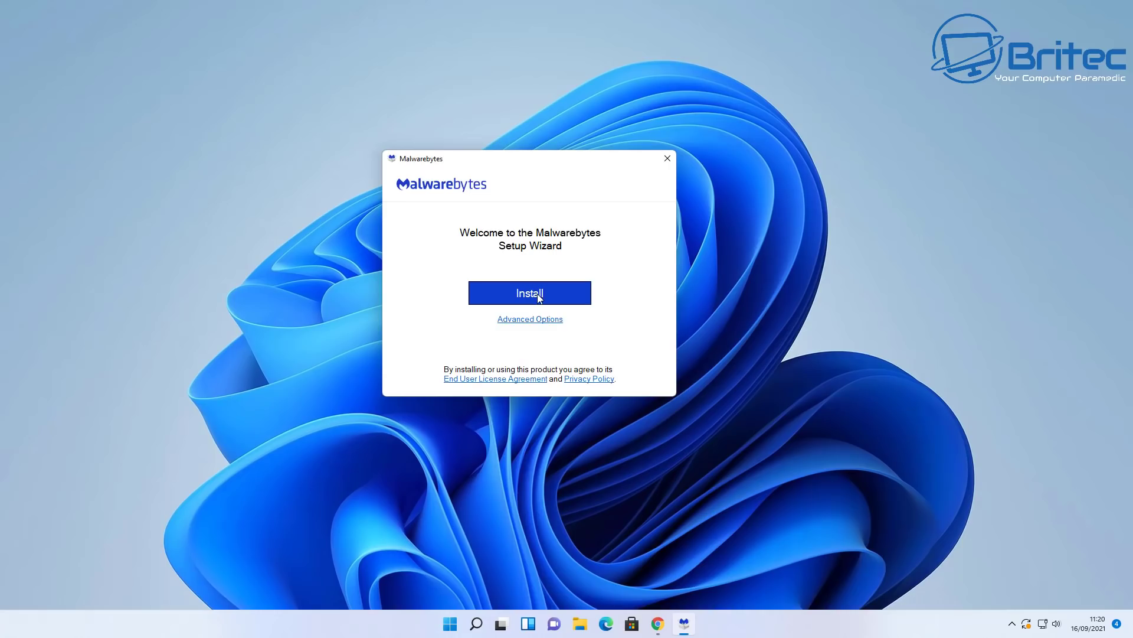
left_click(531, 320)
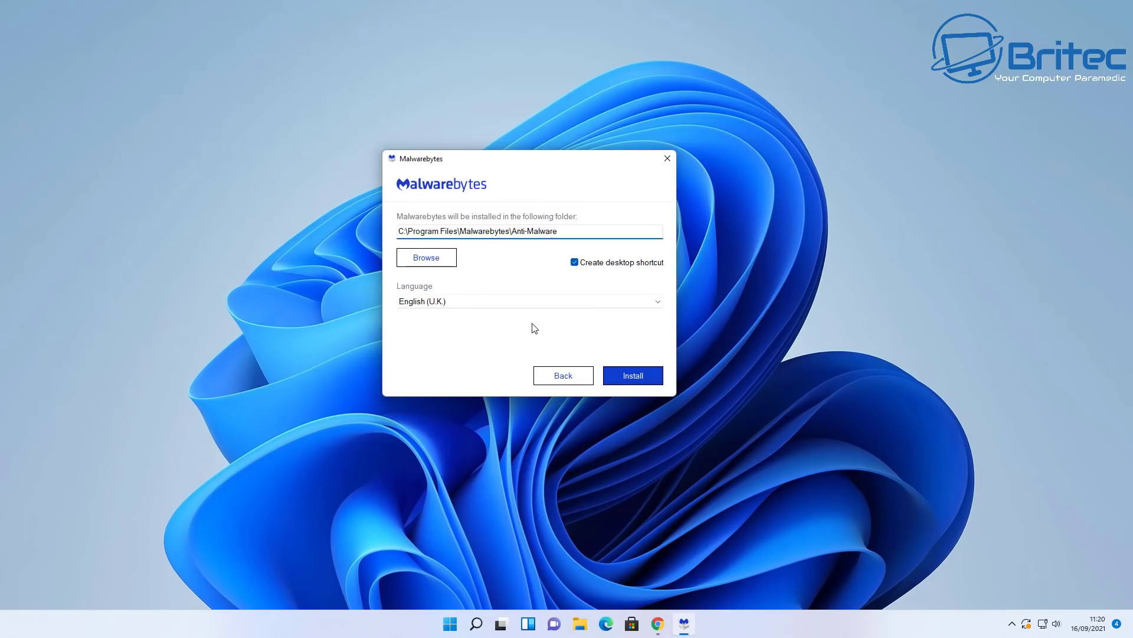
left_click(637, 381)
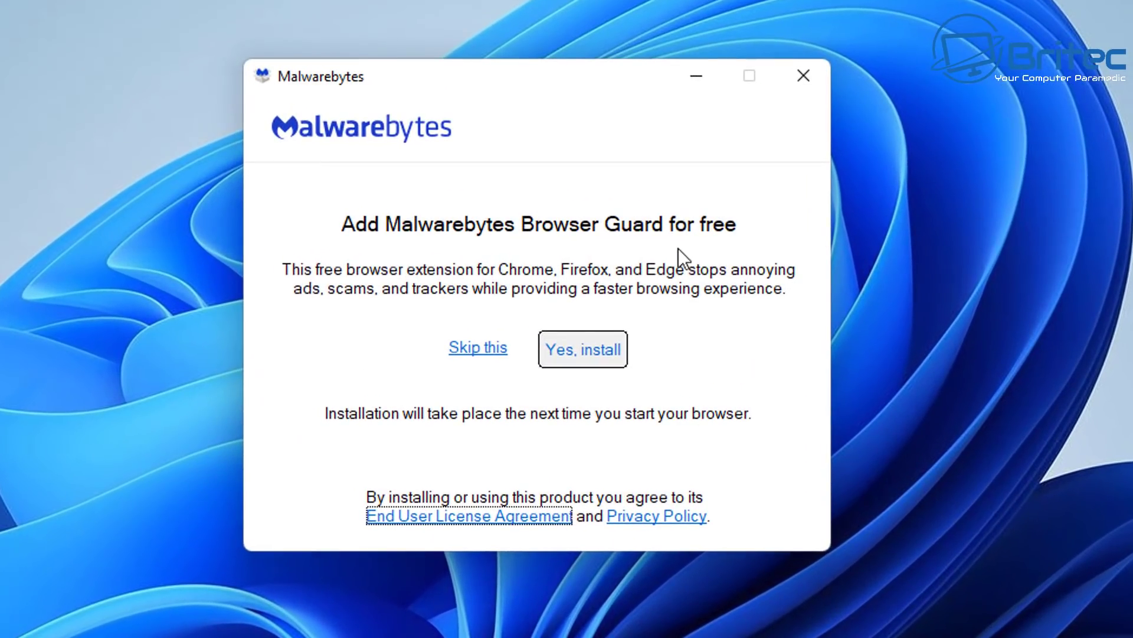
left_click(490, 351)
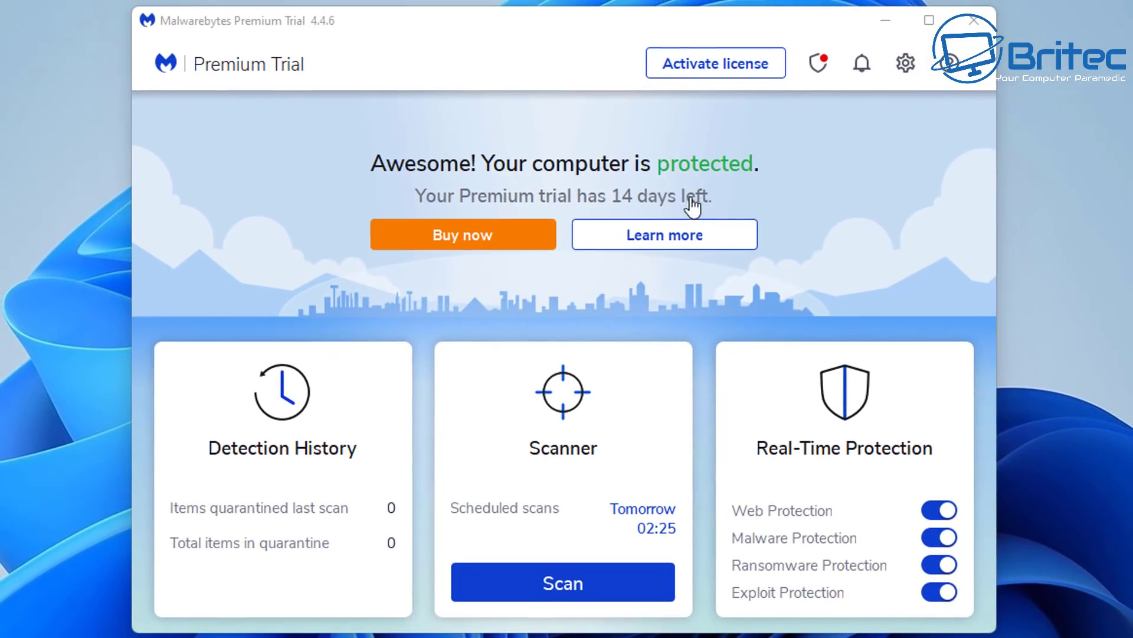
- Run a Malwarebytes threat scan and quarantine the 4 PUPs and 1 malware item found
left_click(572, 581)
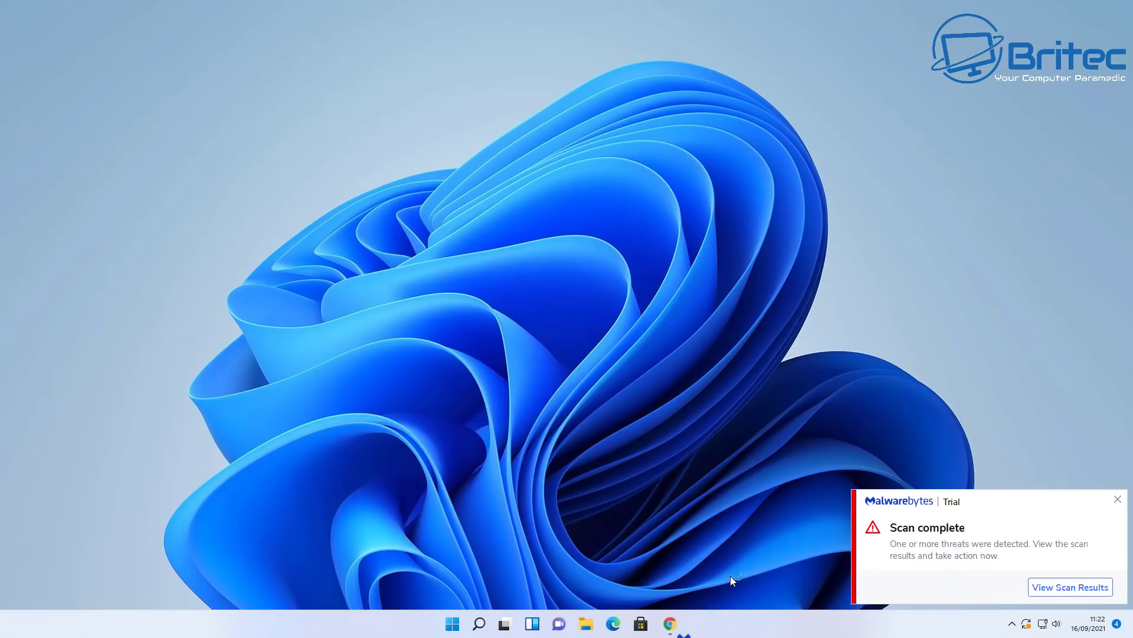
left_click(1058, 589)
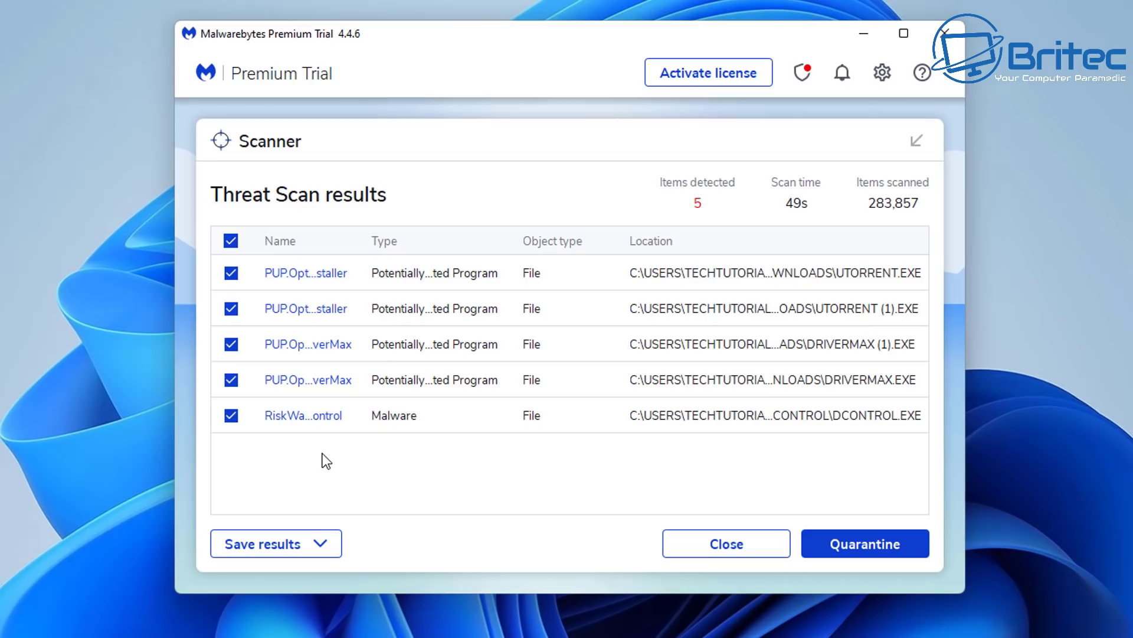
left_click(866, 549)
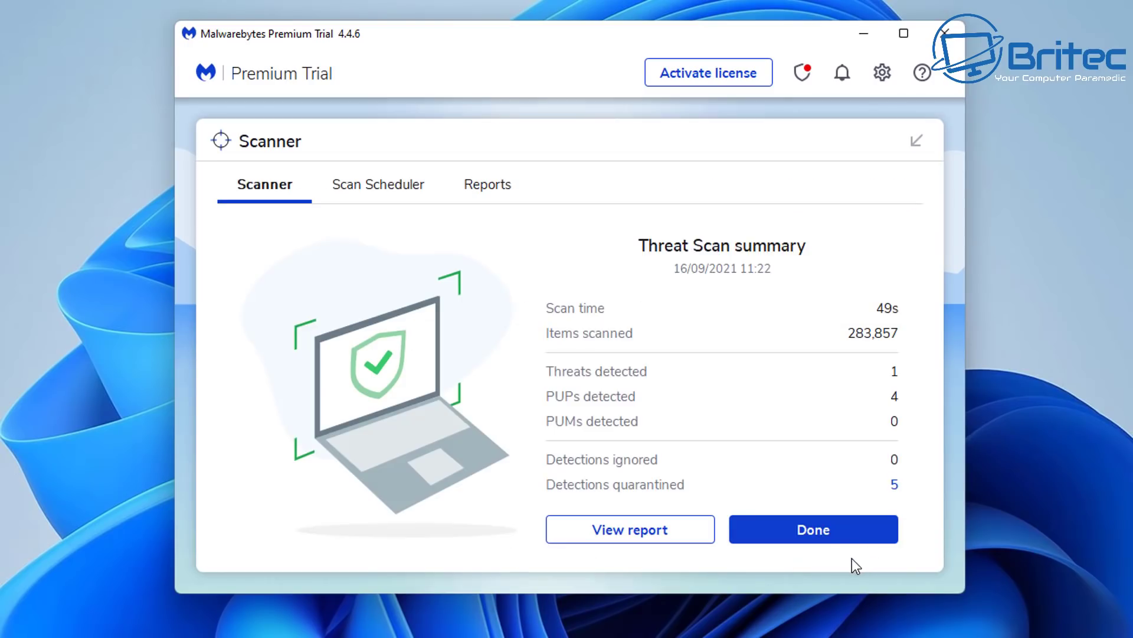
left_click(830, 533)
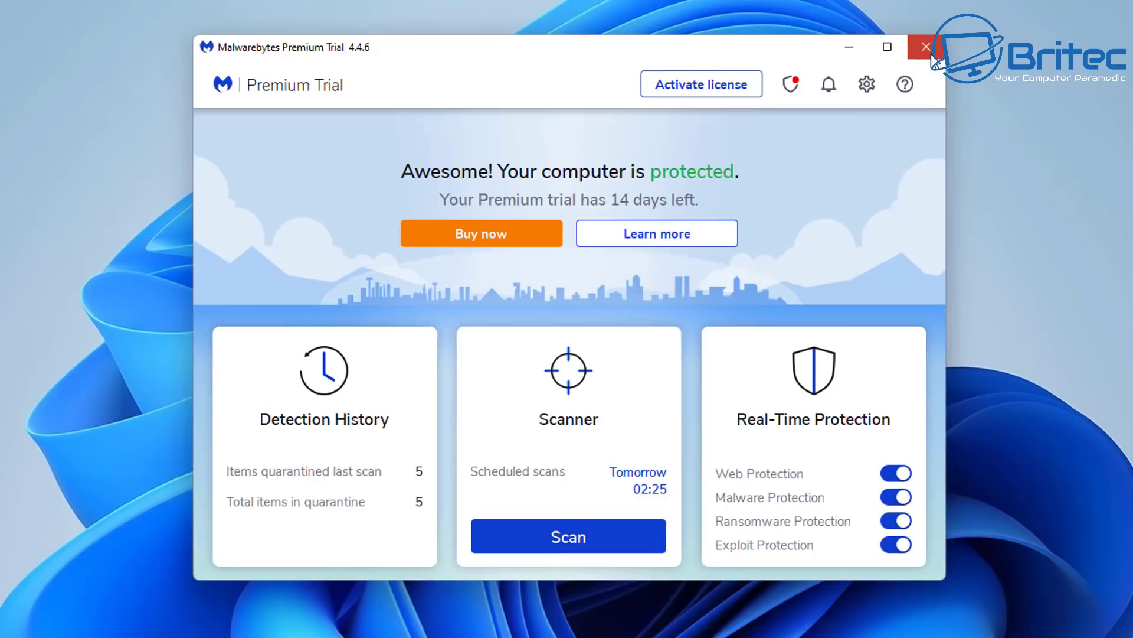
- Close Malwarebytes, then download unchecky_setup.exe from unchecky.com and run it
left_click(950, 41)
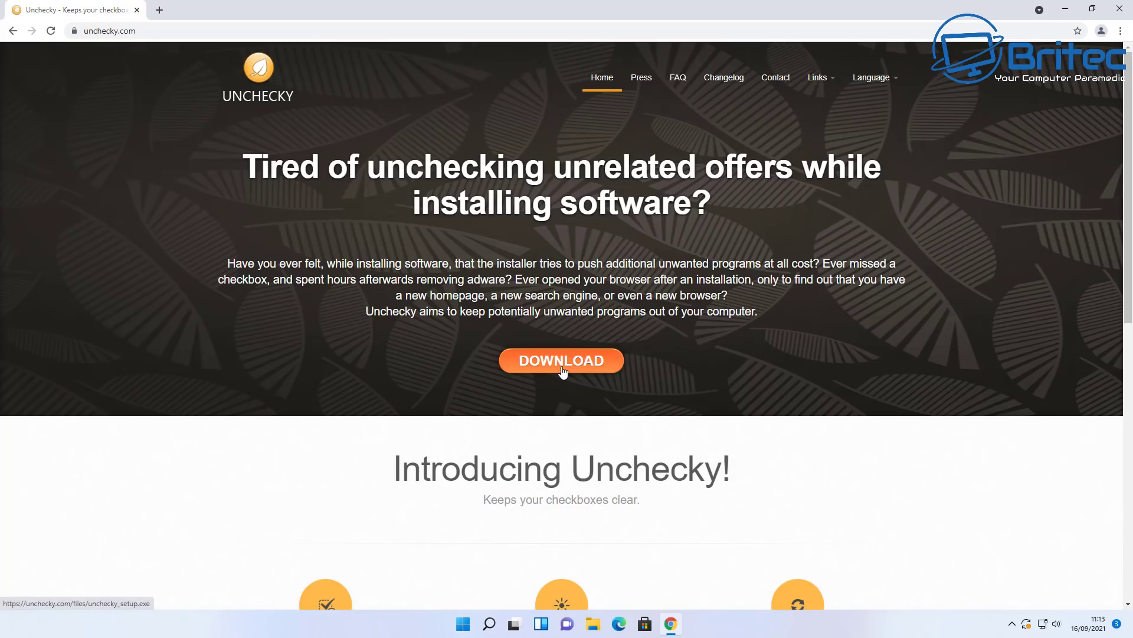
left_click(561, 362)
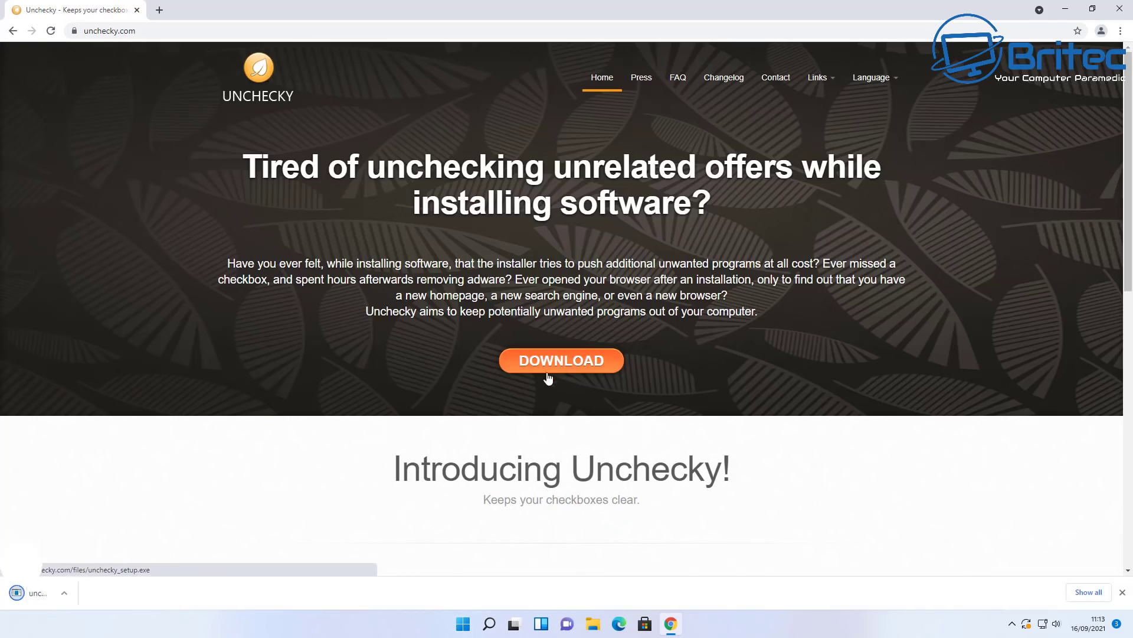
left_click(55, 597)
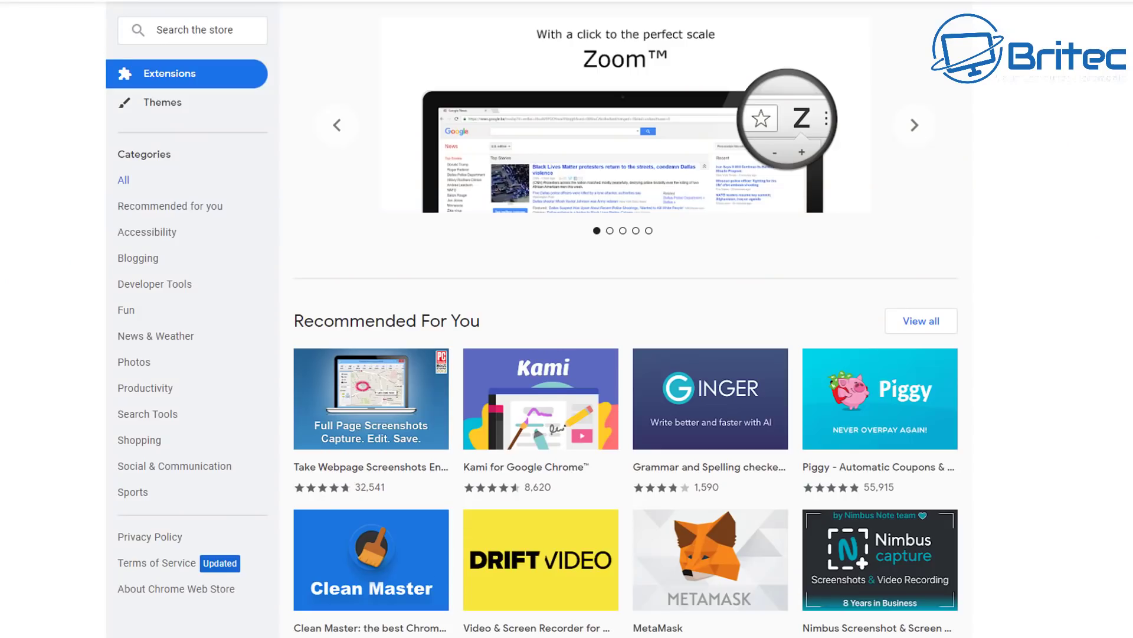
- Scroll through the Chrome Web Store Extensions page's collections, such as Editor's Picks, Chrome Toolkit and Works with Gmail
scroll(626, 331, "down", 5)
scroll(626, 331, "down", 3)
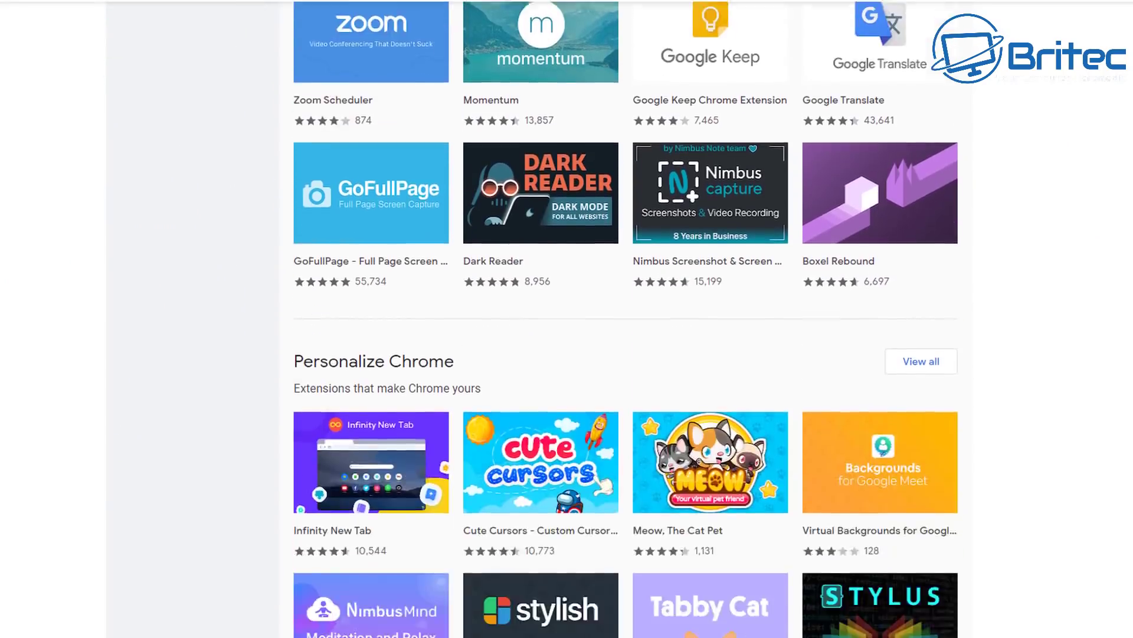
scroll(626, 319, "down", 4)
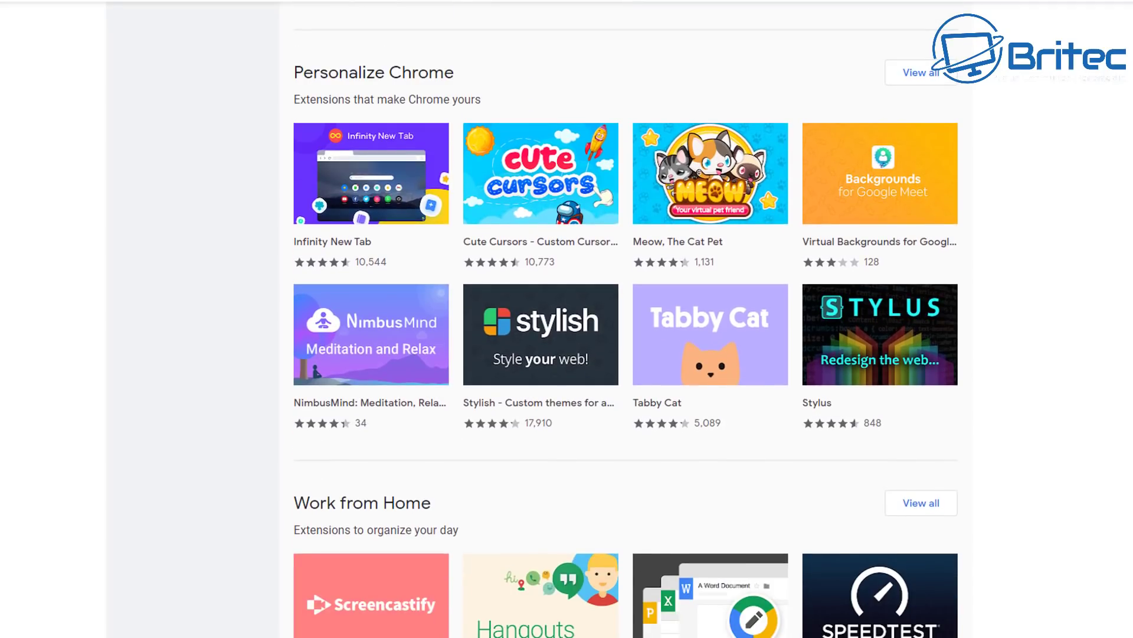
scroll(625, 319, "down", 7)
scroll(625, 319, "down", 4)
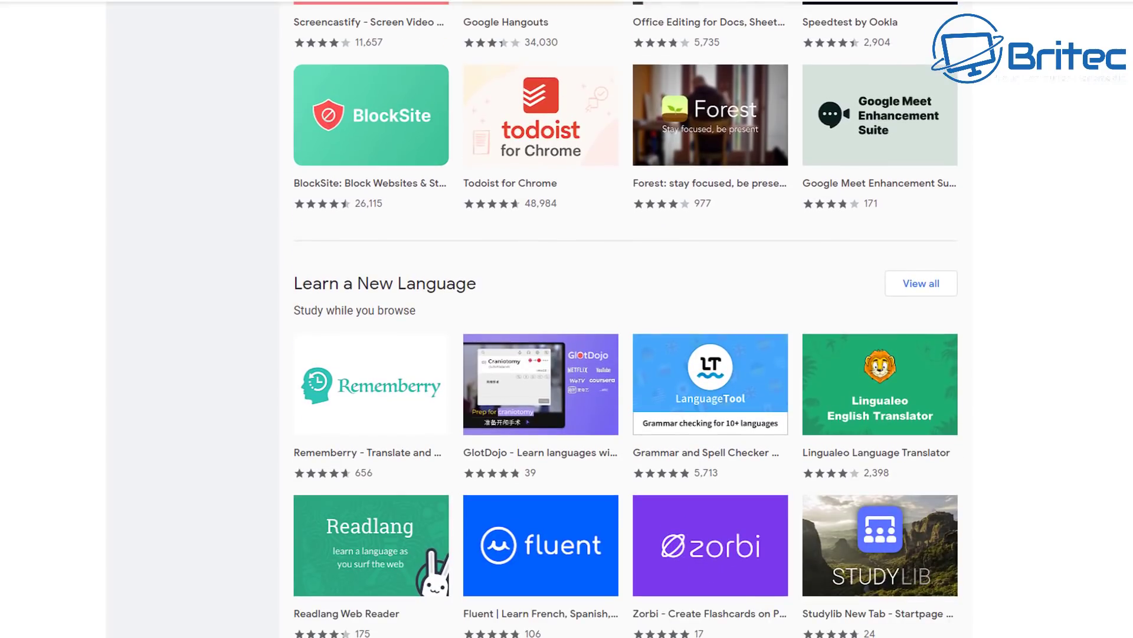
scroll(626, 318, "down", 5)
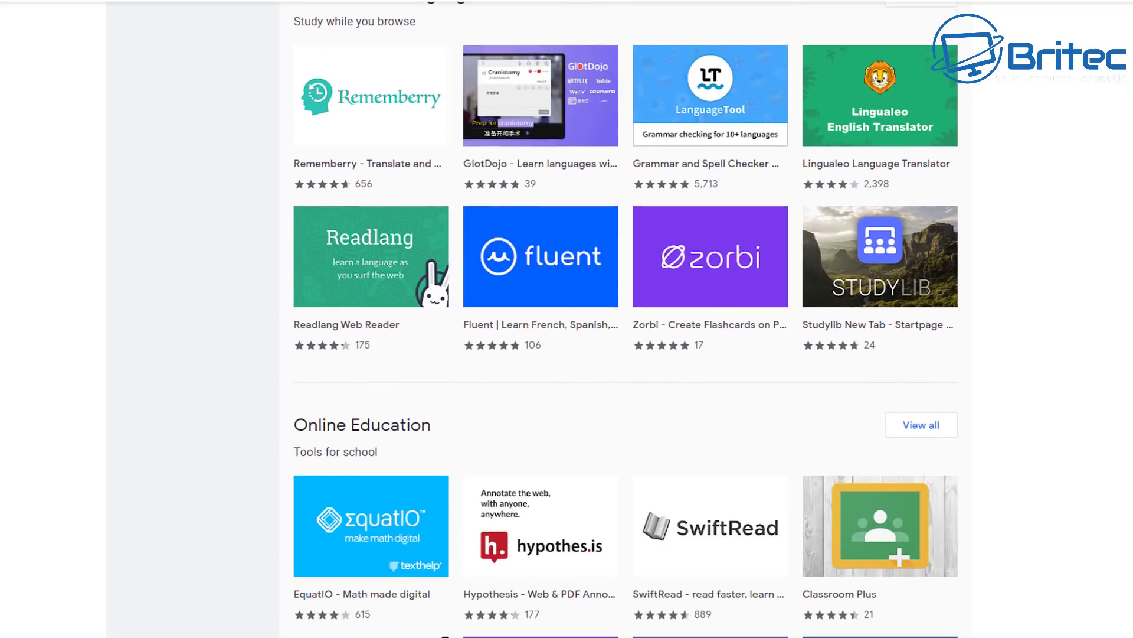
scroll(626, 319, "down", 6)
scroll(625, 319, "up", 1)
scroll(626, 319, "down", 4)
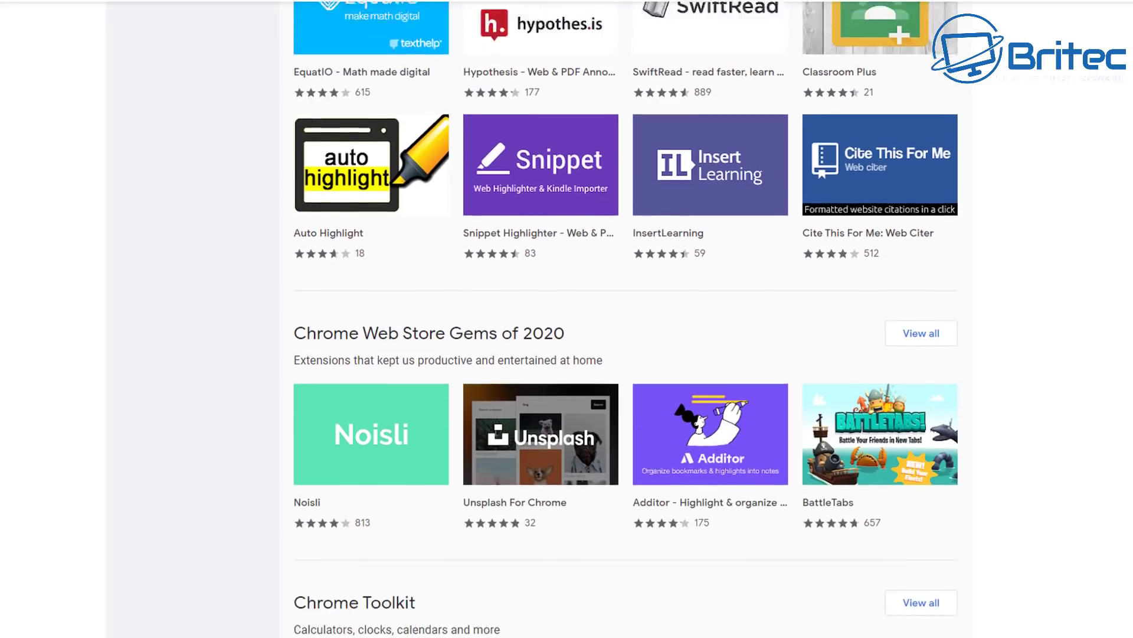
scroll(626, 318, "down", 7)
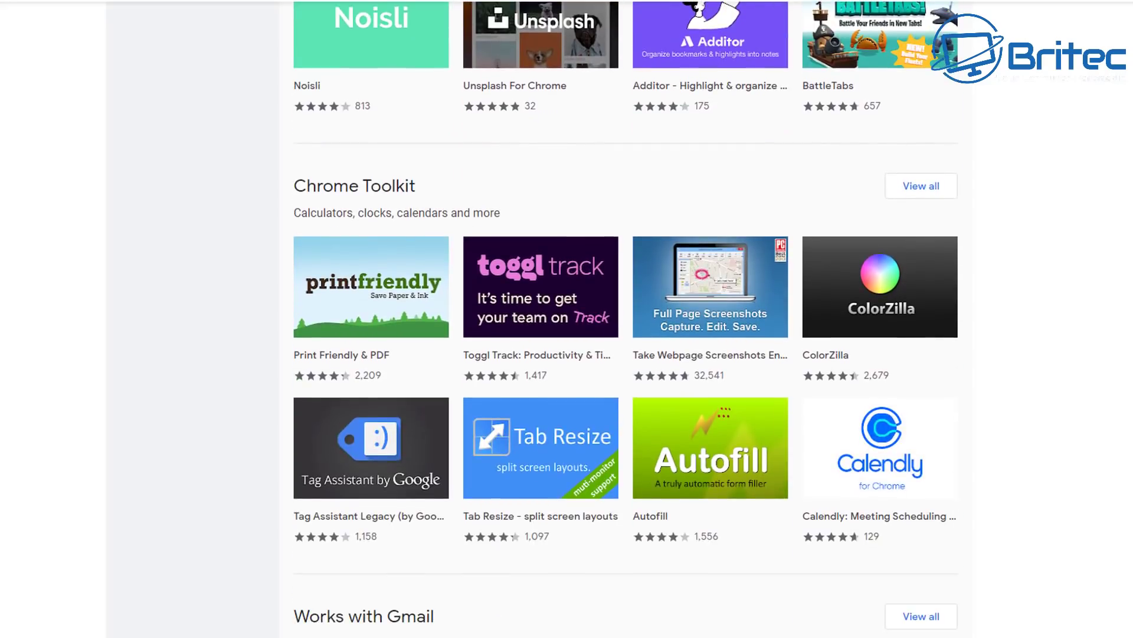
scroll(923, 222, "down", 4)
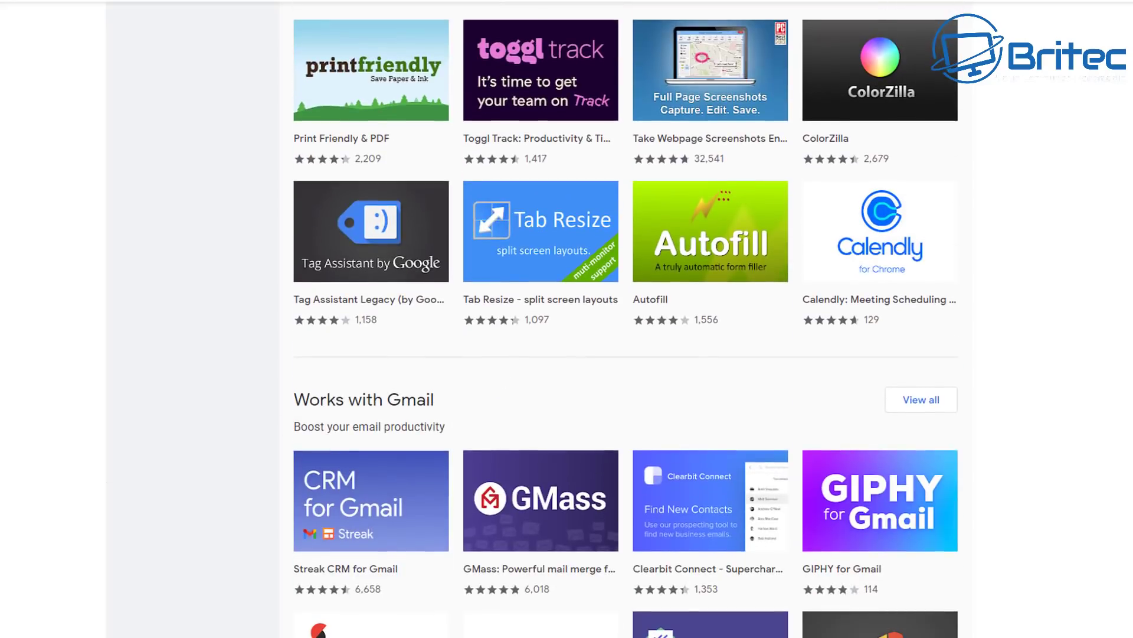